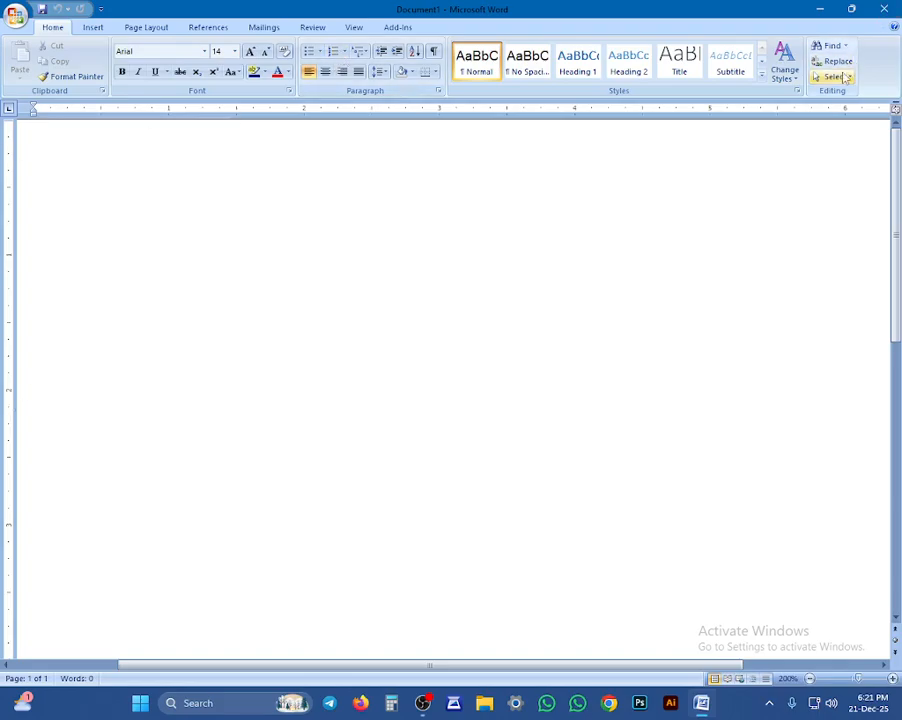
click(845, 47)
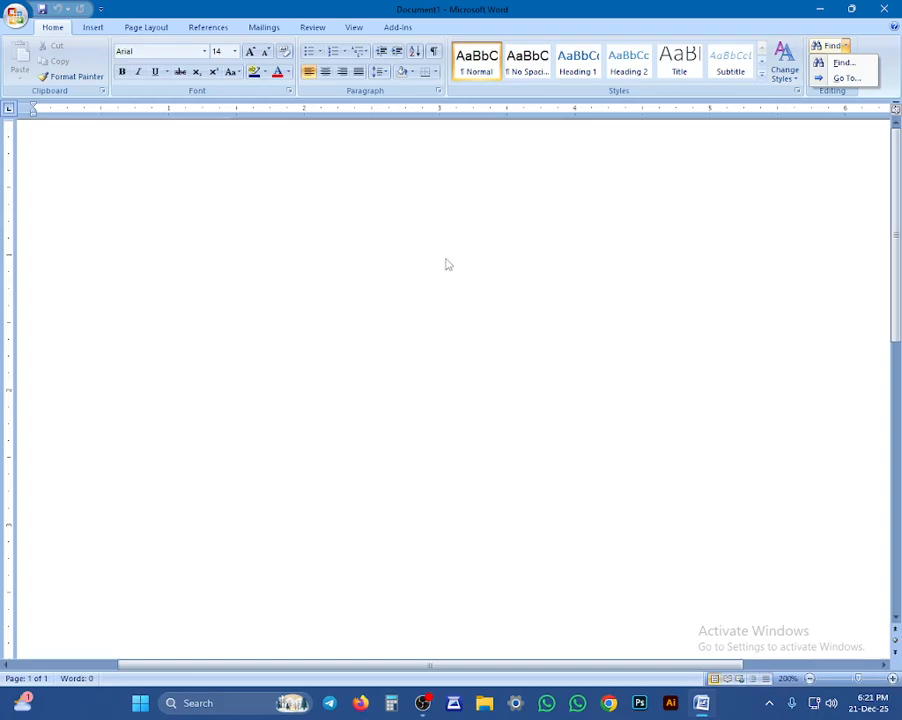
Set up a box page border with a double-line style, 3 pt width and dark red colour
click(130, 27)
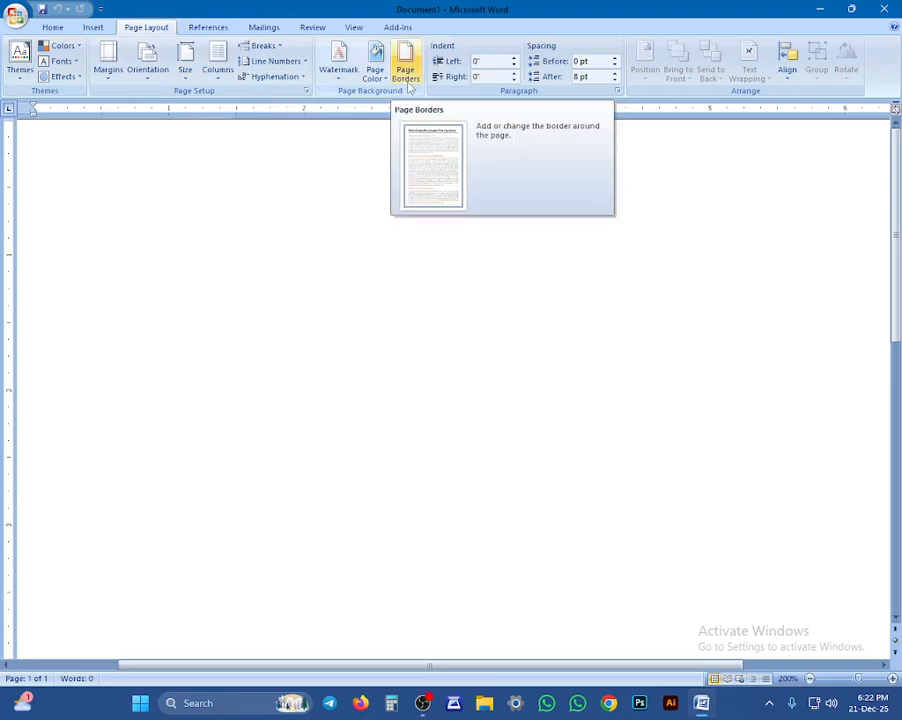
click(407, 84)
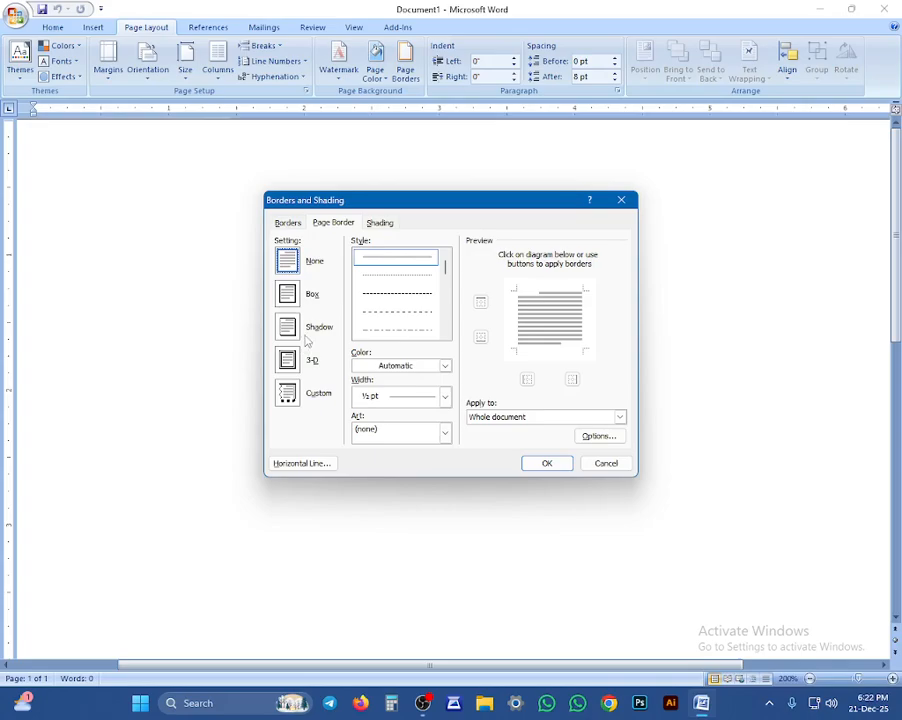
click(414, 432)
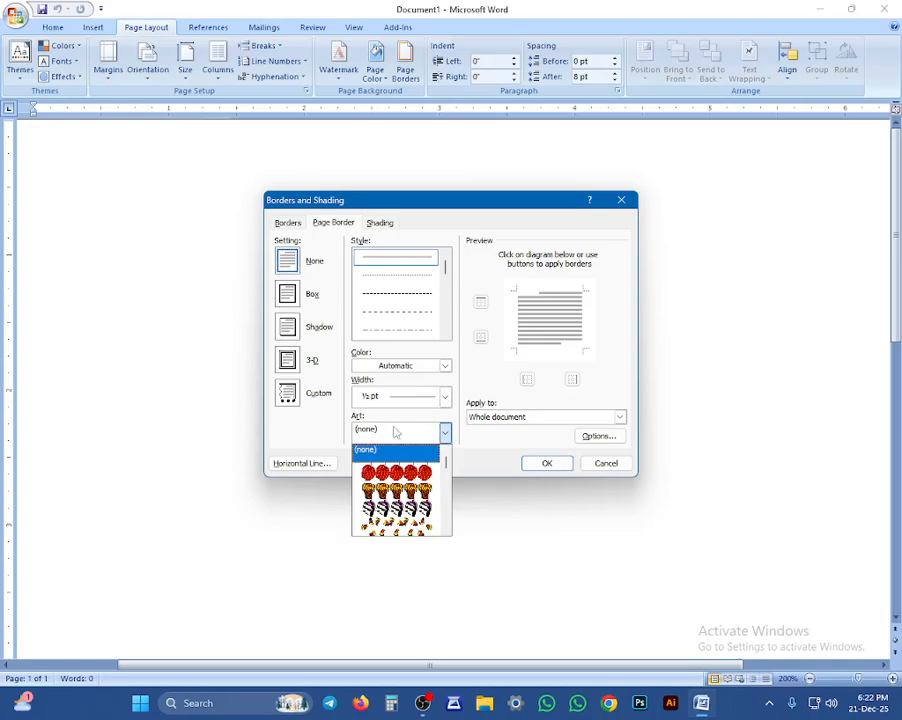
click(332, 300)
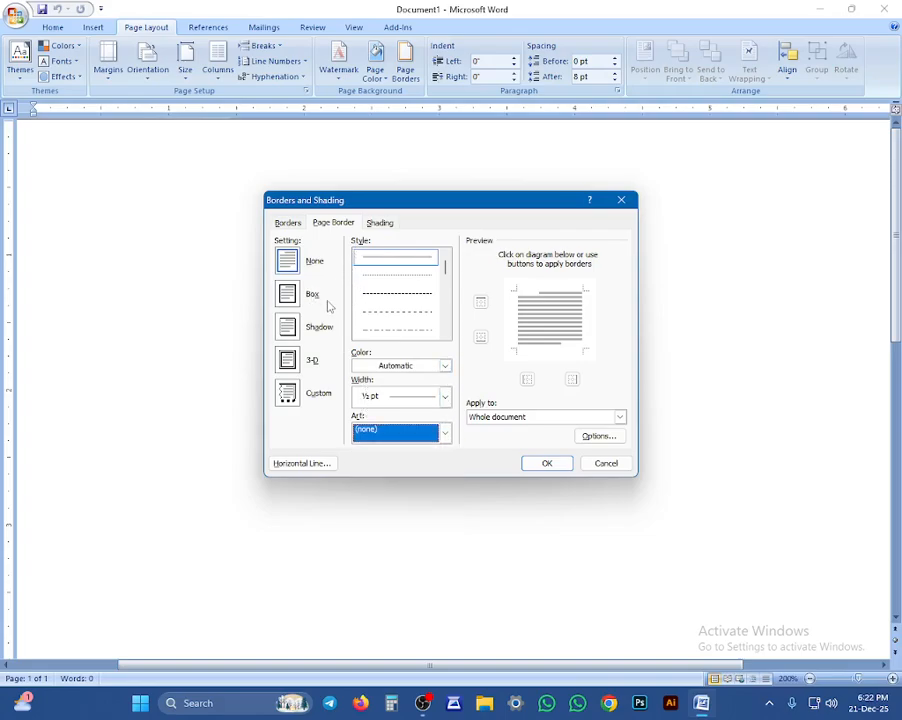
scroll(448, 326, down, 1)
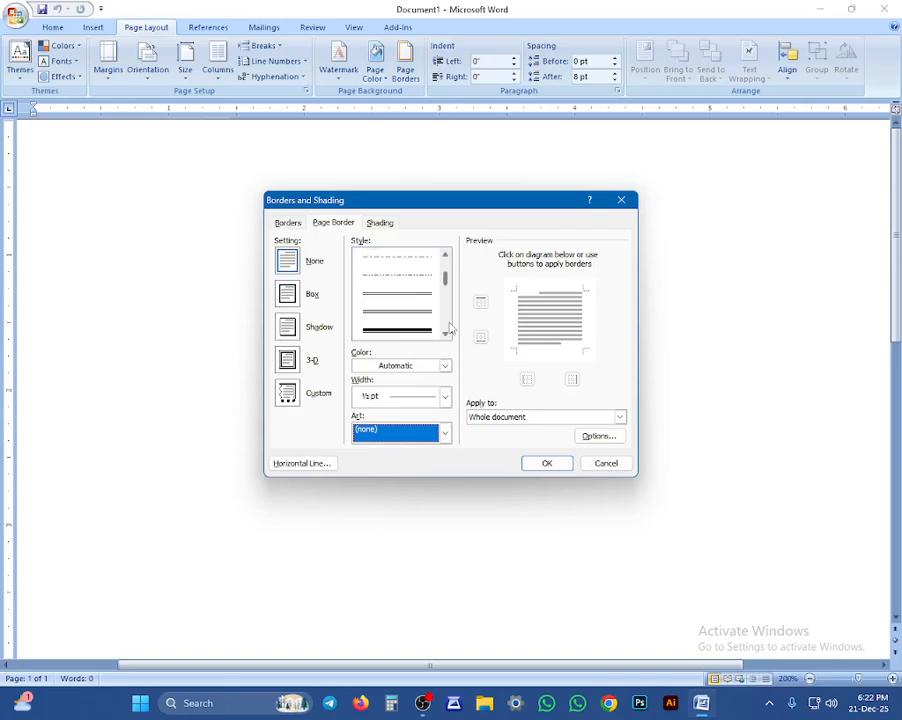
scroll(448, 328, down, 3)
click(404, 296)
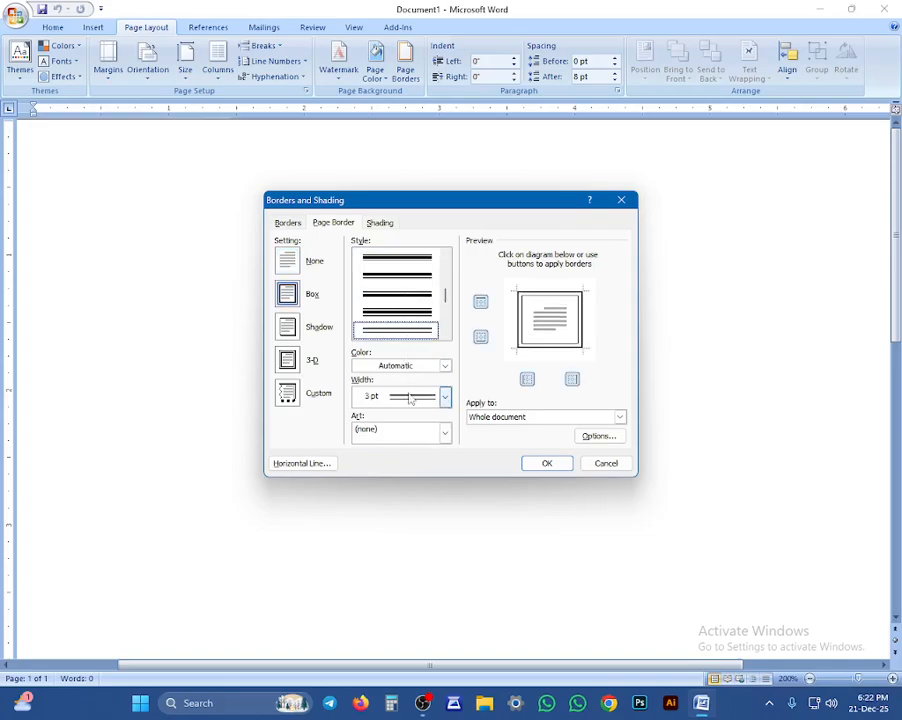
click(440, 397)
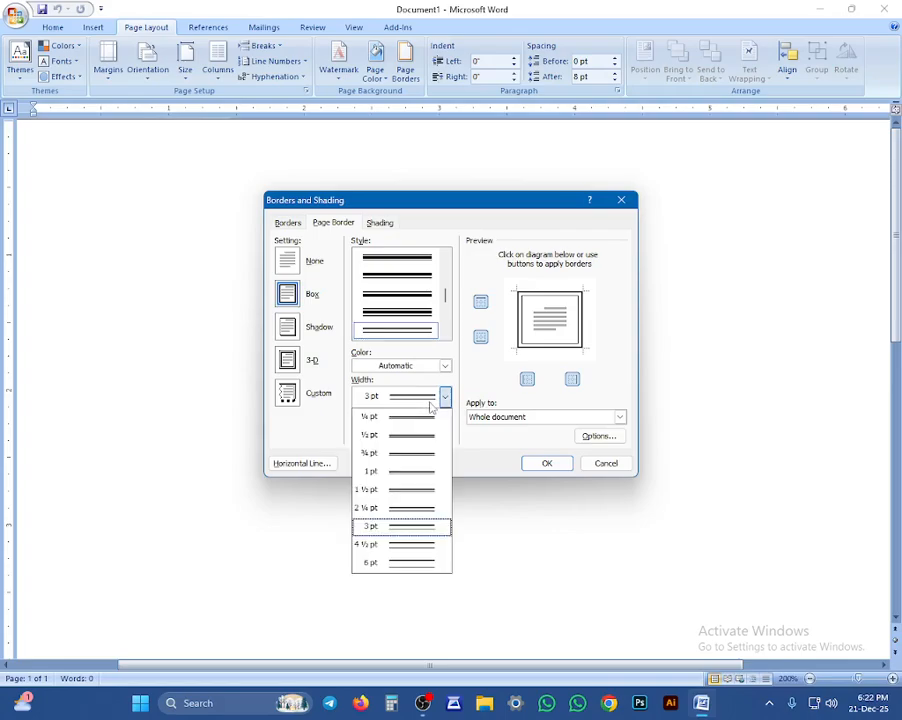
click(407, 526)
click(444, 366)
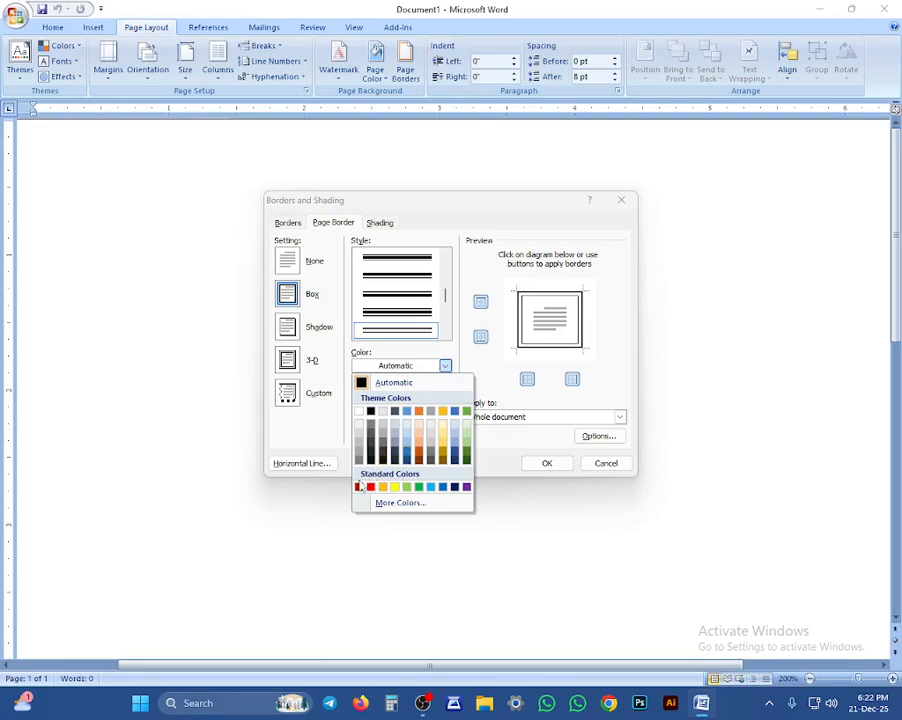
click(359, 487)
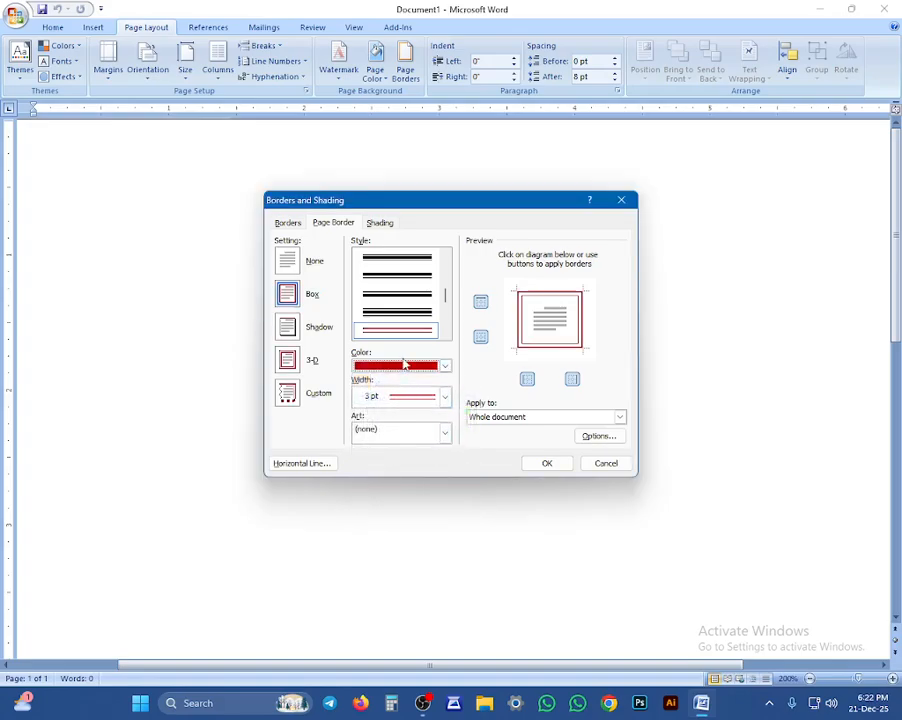
Switch the page border to the triple-line style with a thick middle line and apply it to the whole document
click(425, 312)
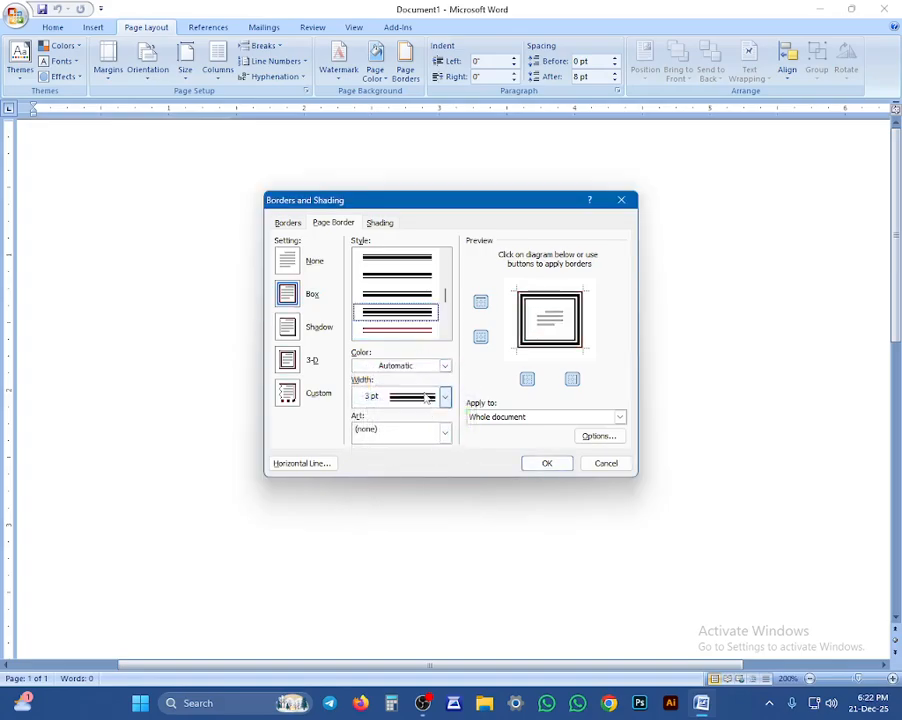
click(532, 464)
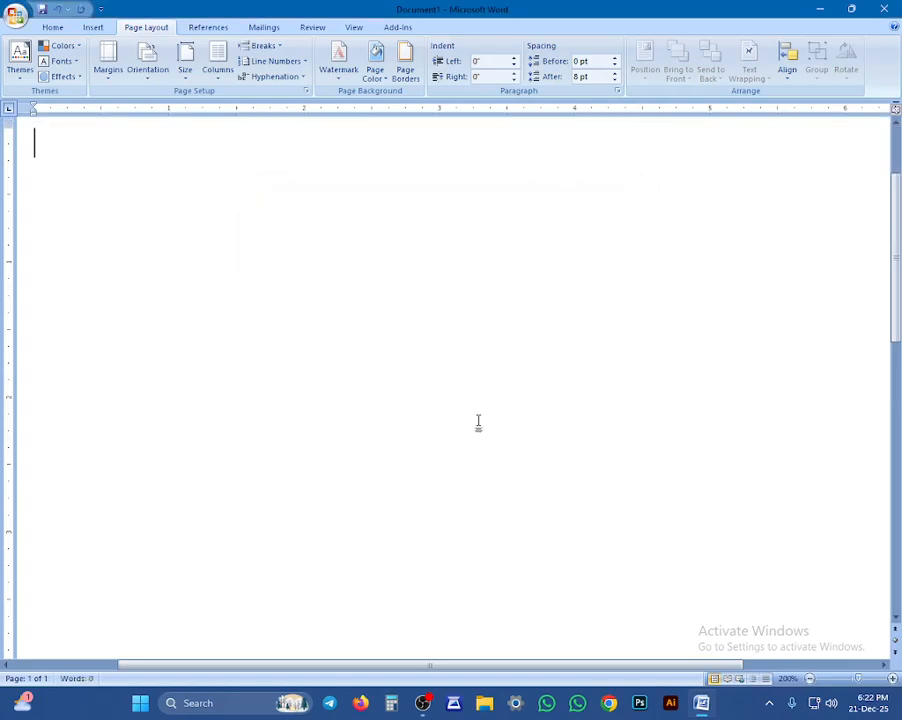
scroll(476, 422, down, 15)
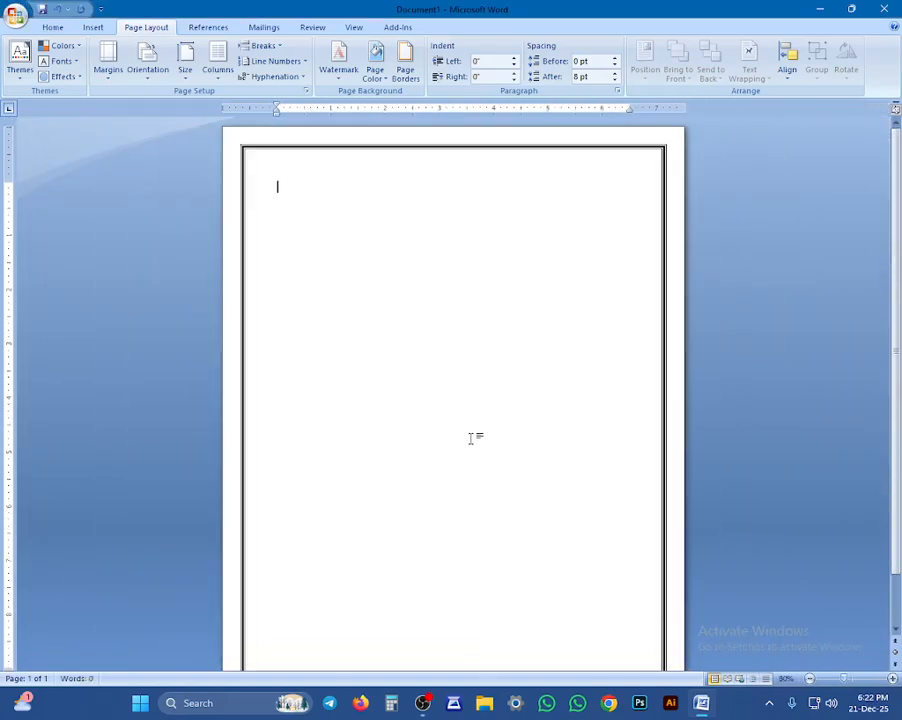
scroll(458, 434, up, 3)
scroll(430, 500, down, 5)
scroll(410, 564, up, 3)
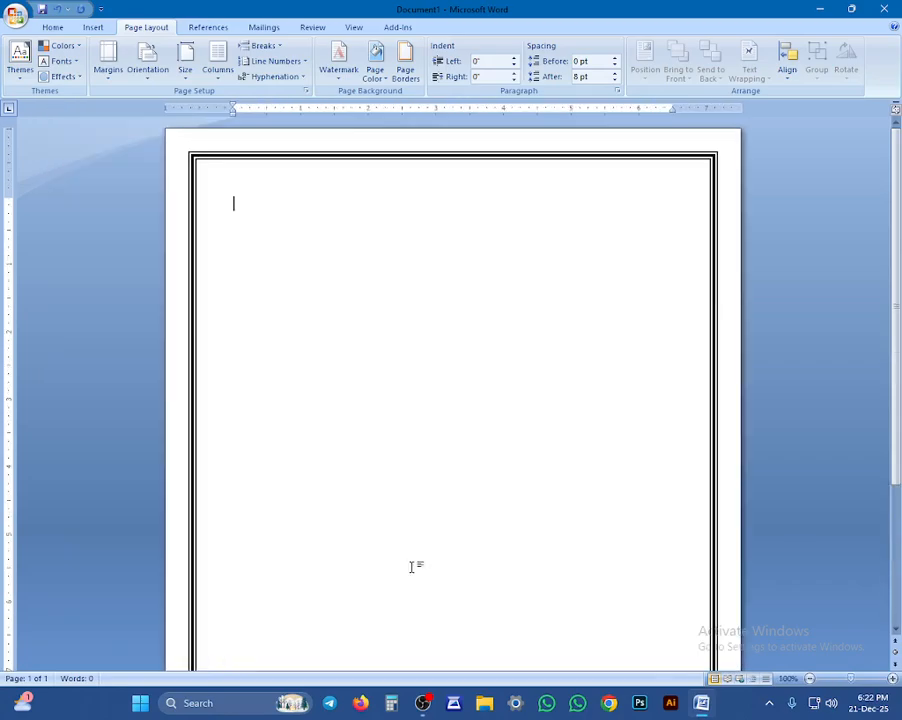
scroll(226, 372, down, 5)
scroll(238, 290, up, 2)
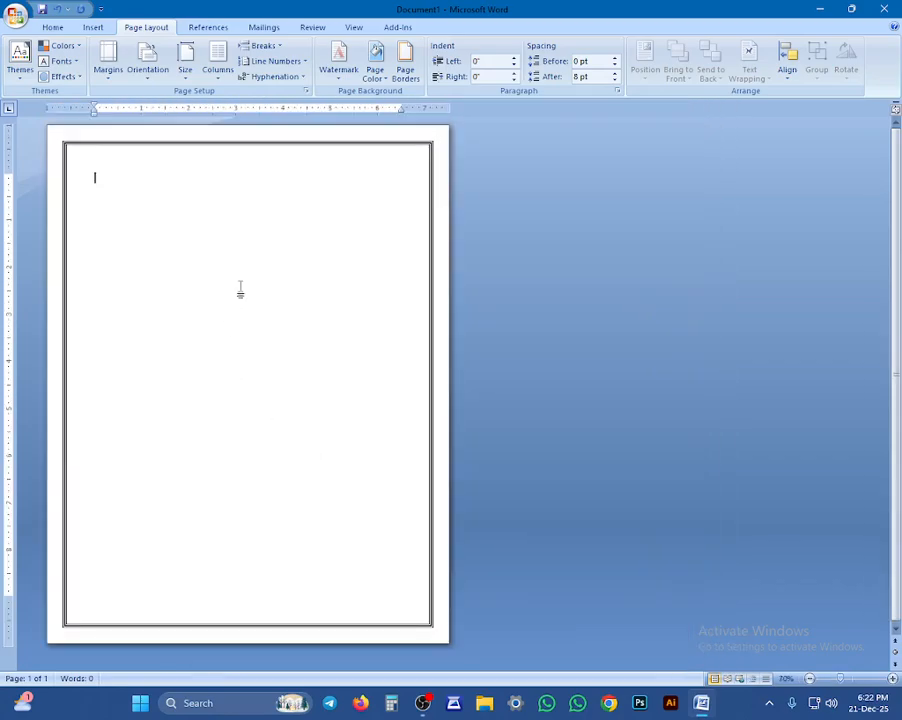
Replace the page border with the yellow five-pointed star art border on the whole document
click(403, 70)
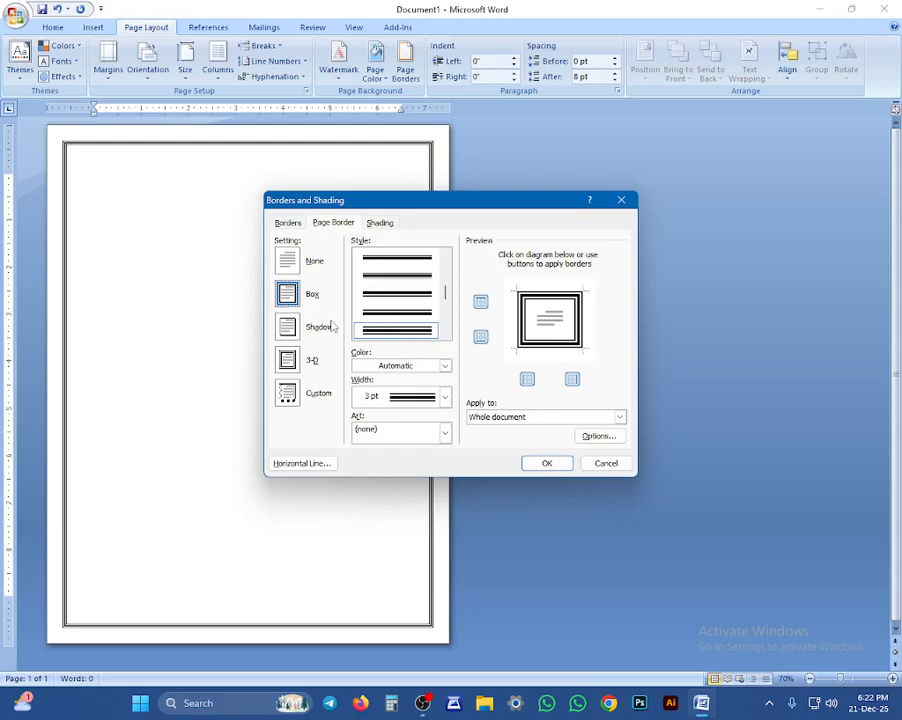
click(444, 435)
scroll(430, 483, down, 5)
scroll(430, 483, down, 6)
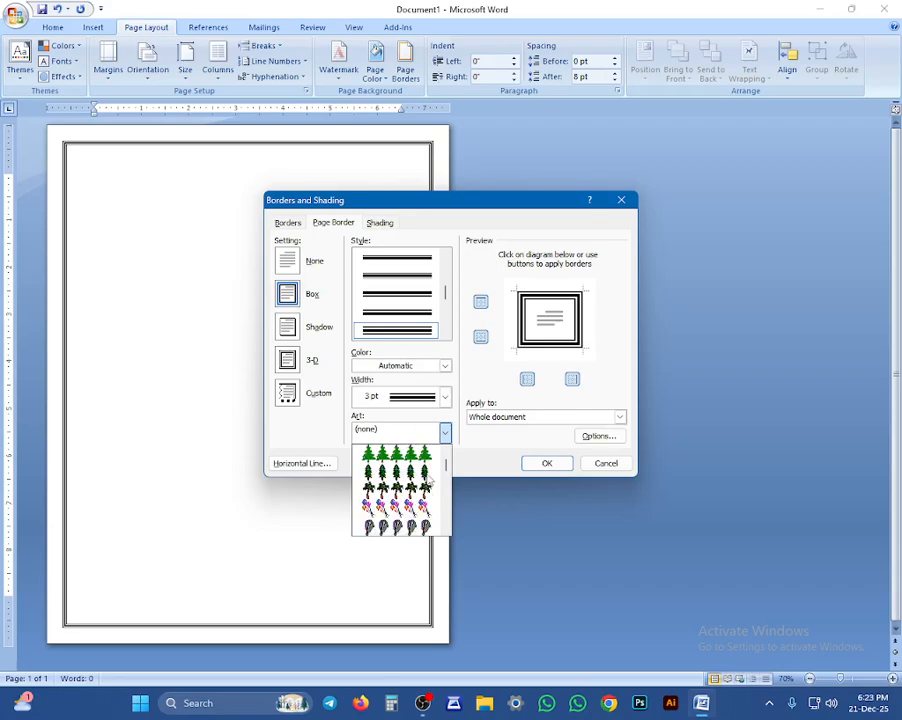
scroll(430, 483, down, 6)
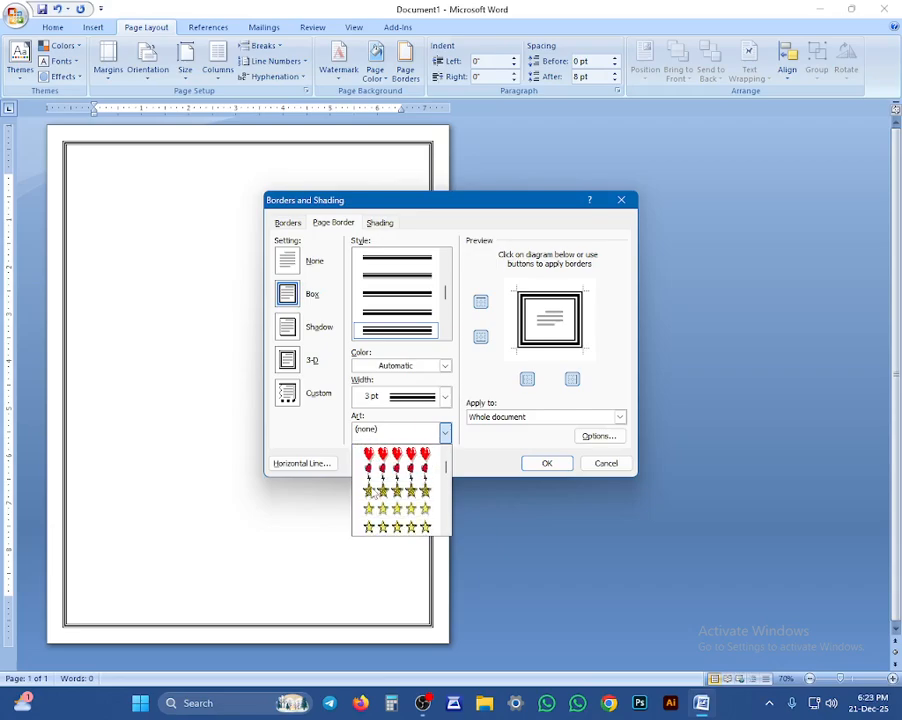
click(395, 451)
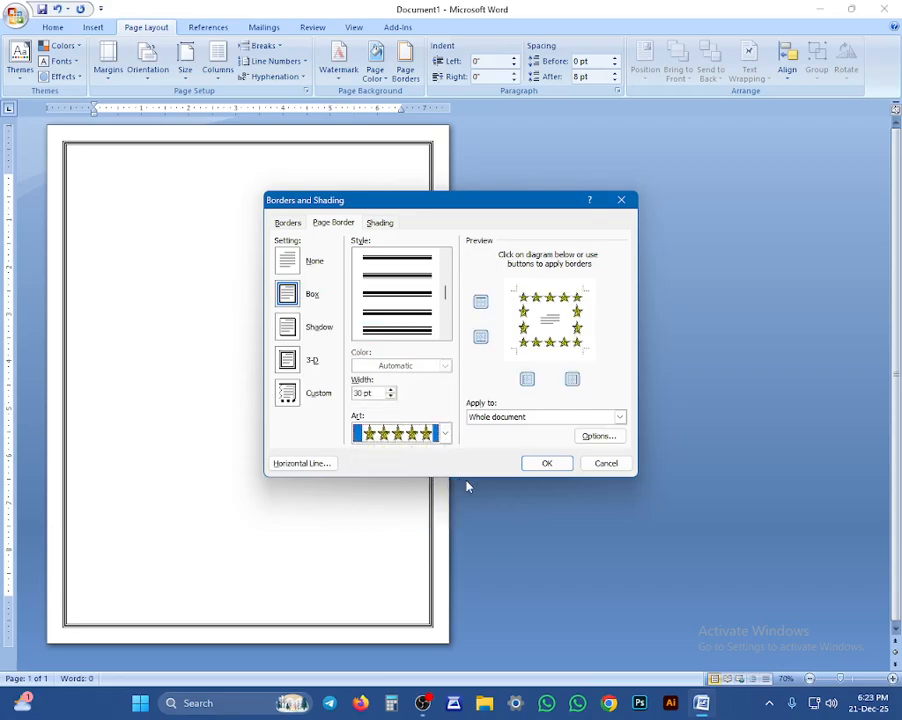
click(545, 463)
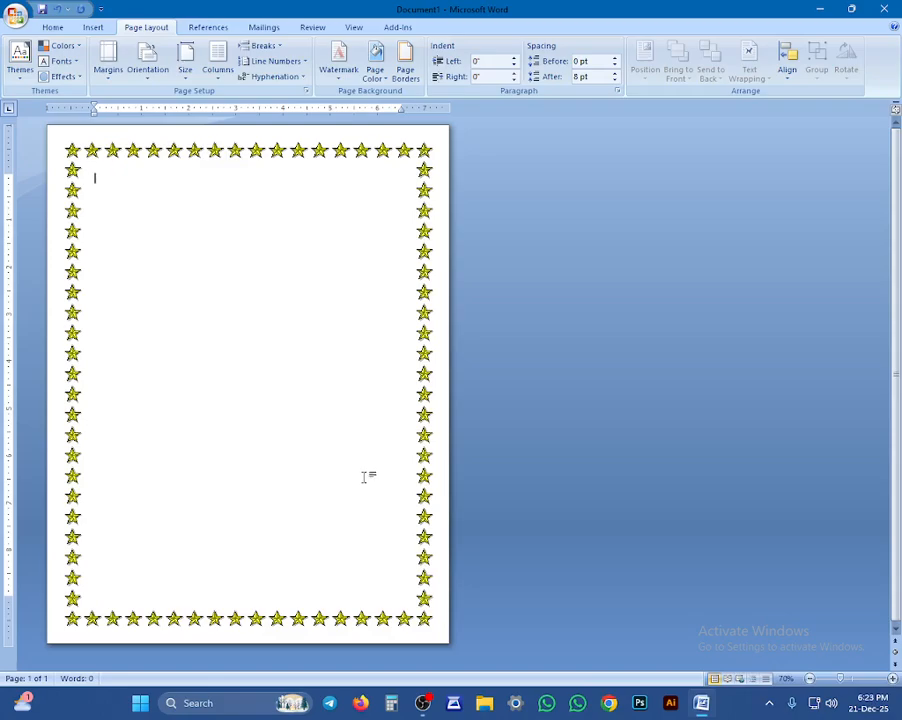
scroll(365, 477, up, 3)
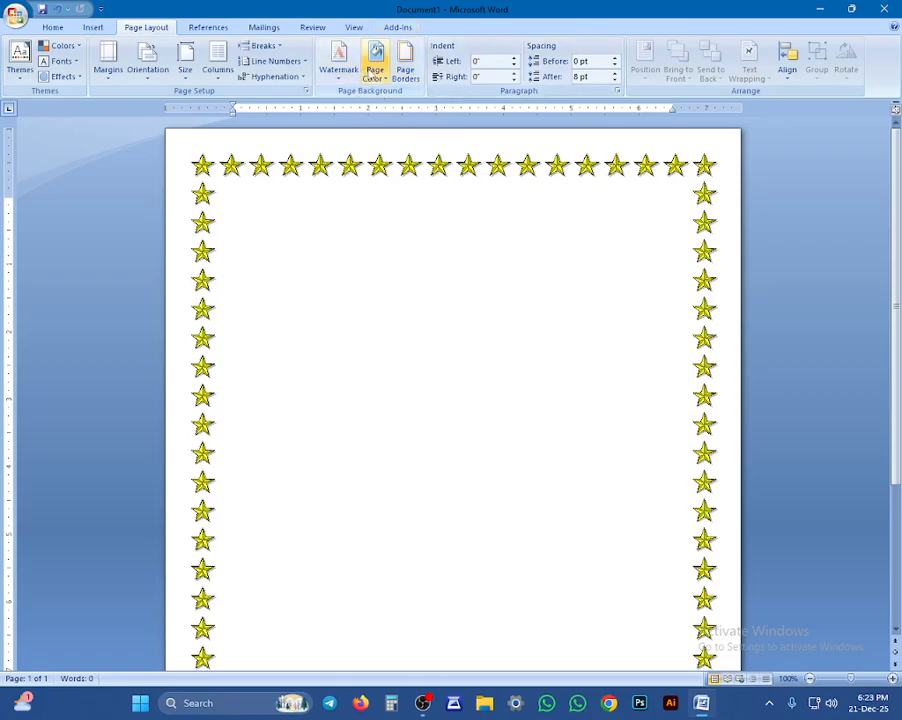
Try blue-grey, light grey, dark grey, light orange and dark grey again as page background colours
click(379, 70)
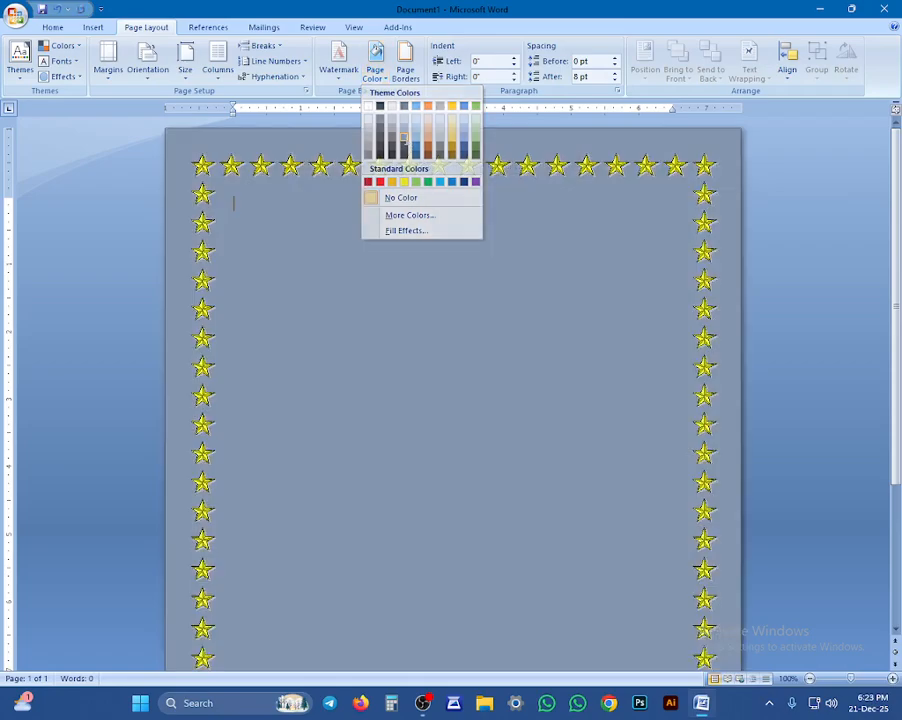
click(403, 130)
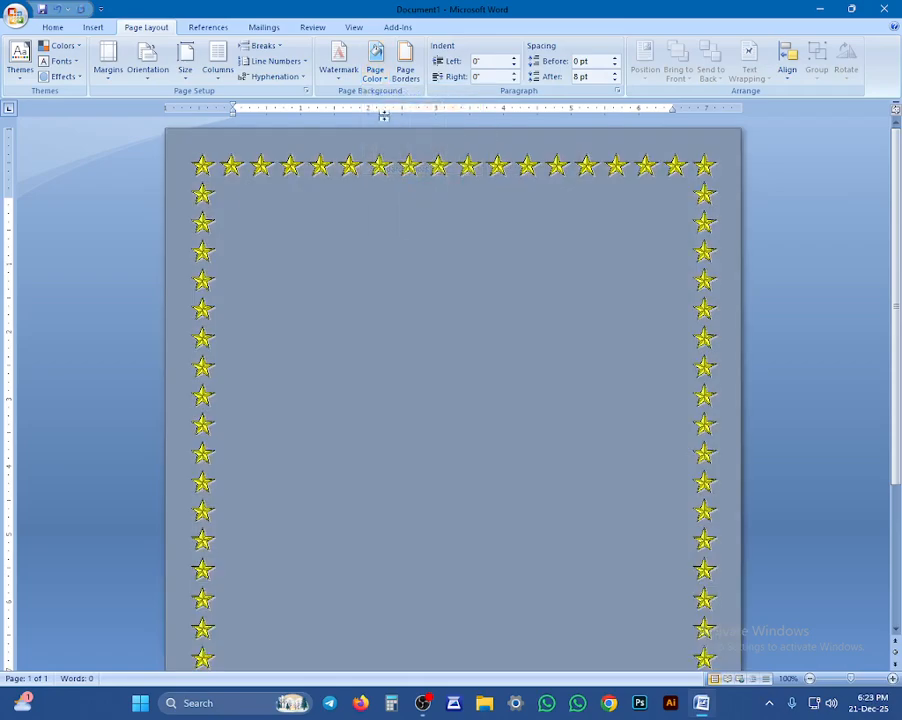
click(373, 72)
click(377, 90)
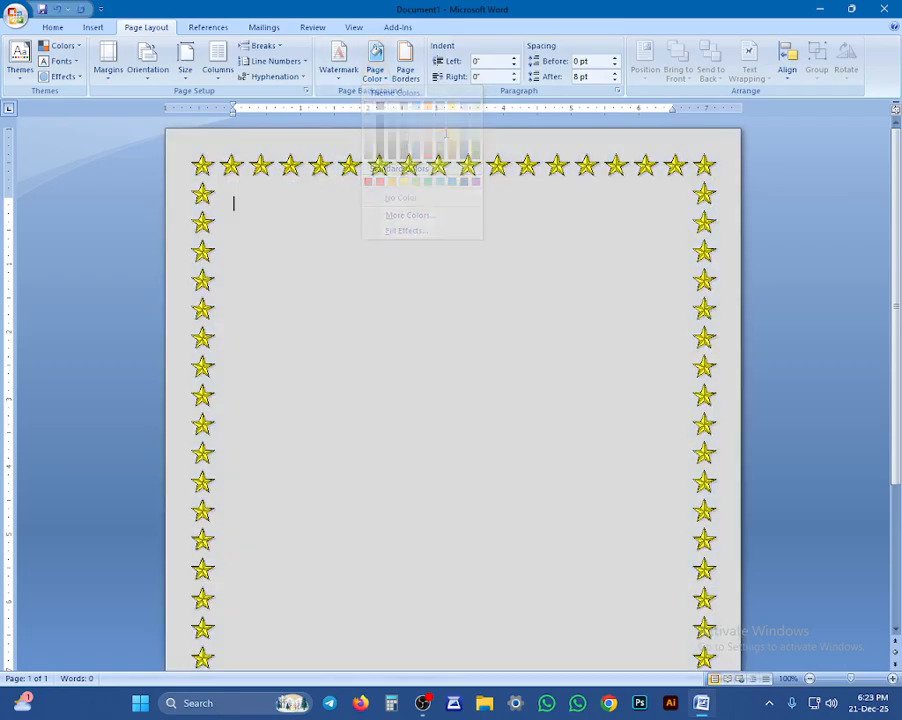
click(373, 72)
click(398, 141)
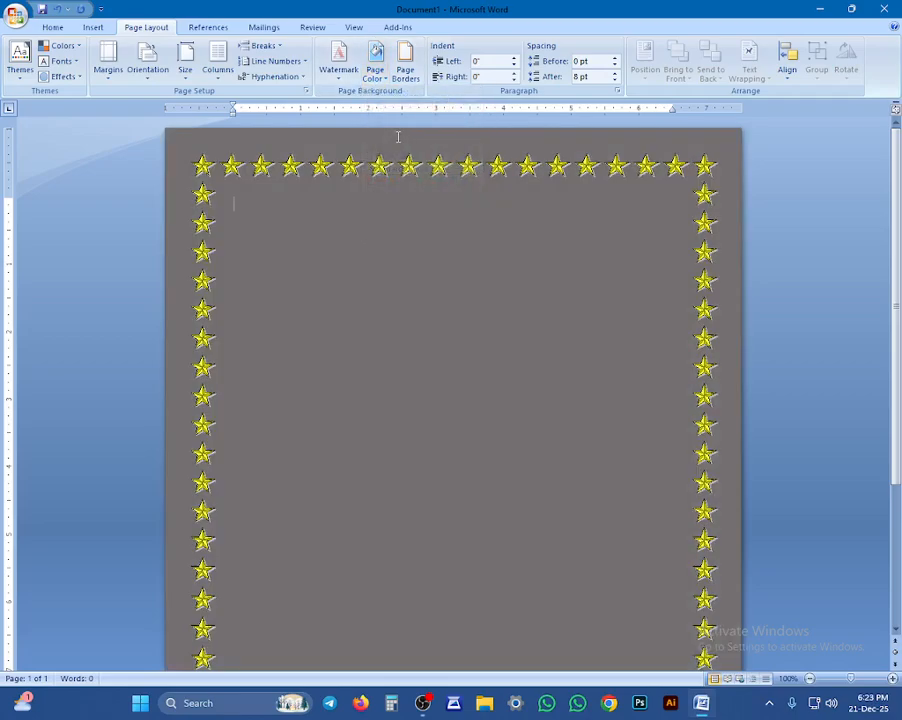
click(374, 70)
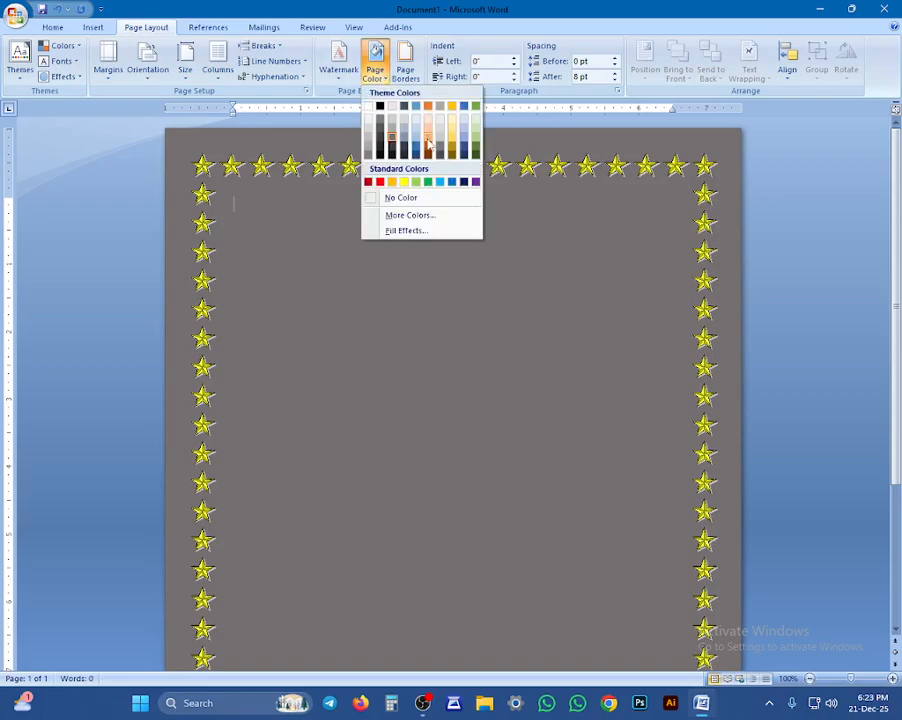
click(428, 136)
click(374, 68)
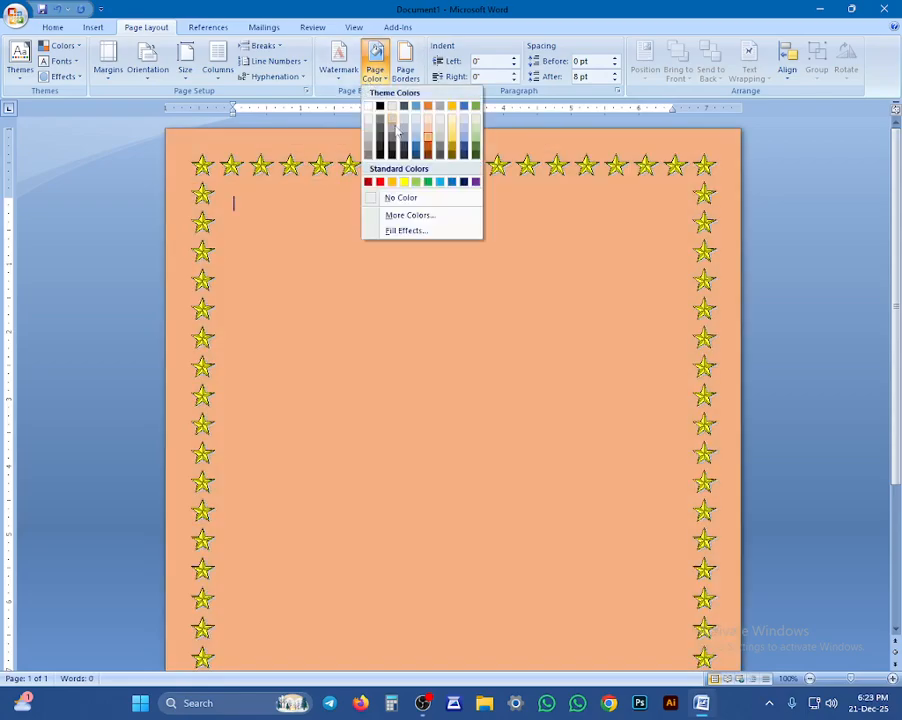
click(392, 137)
Set the page background colour to white
click(374, 72)
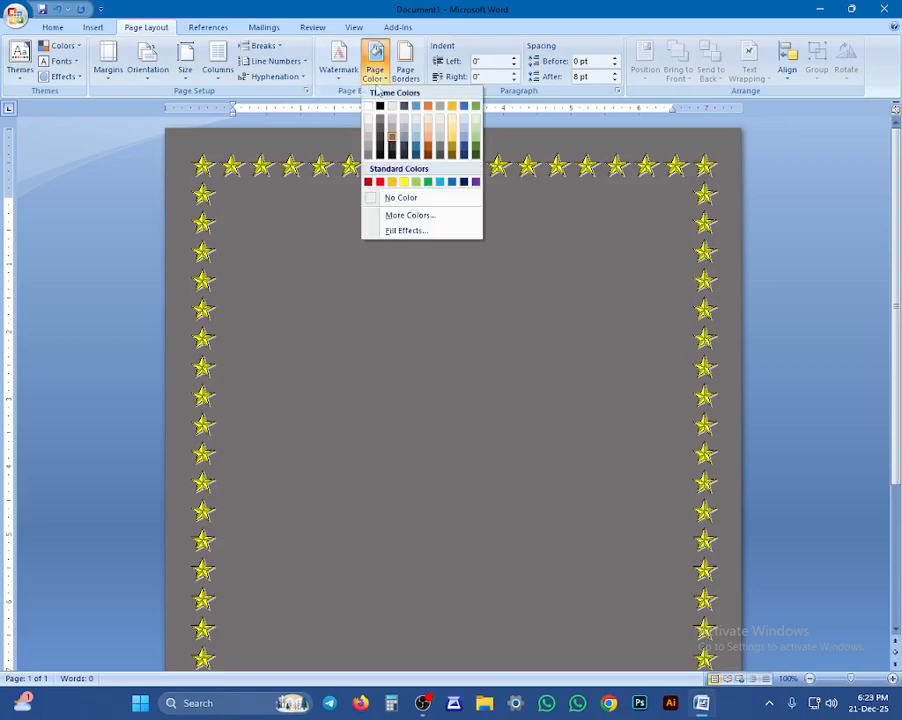
click(368, 106)
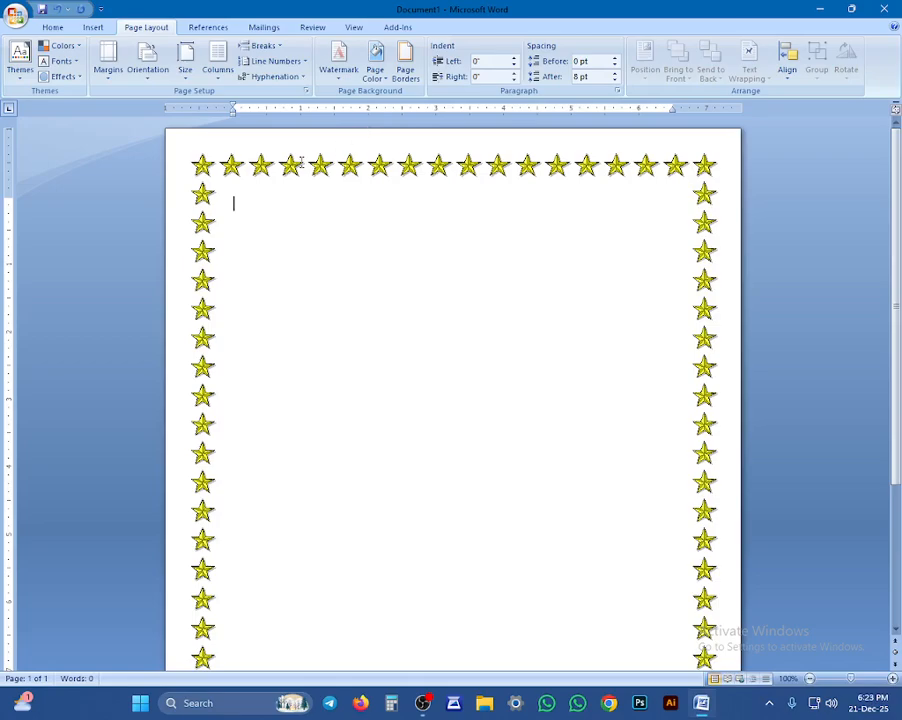
click(338, 62)
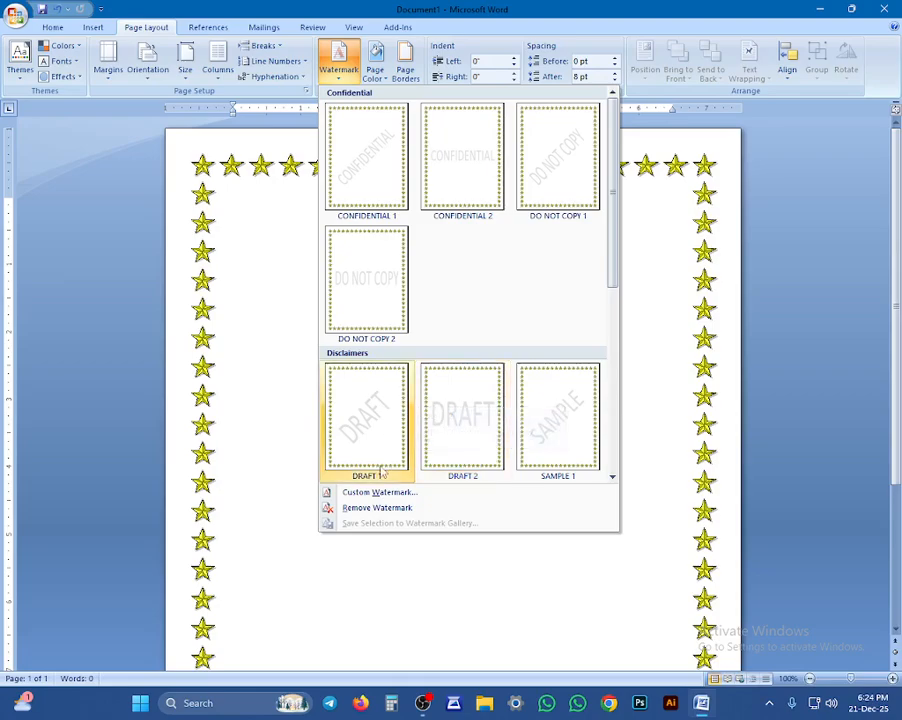
click(300, 364)
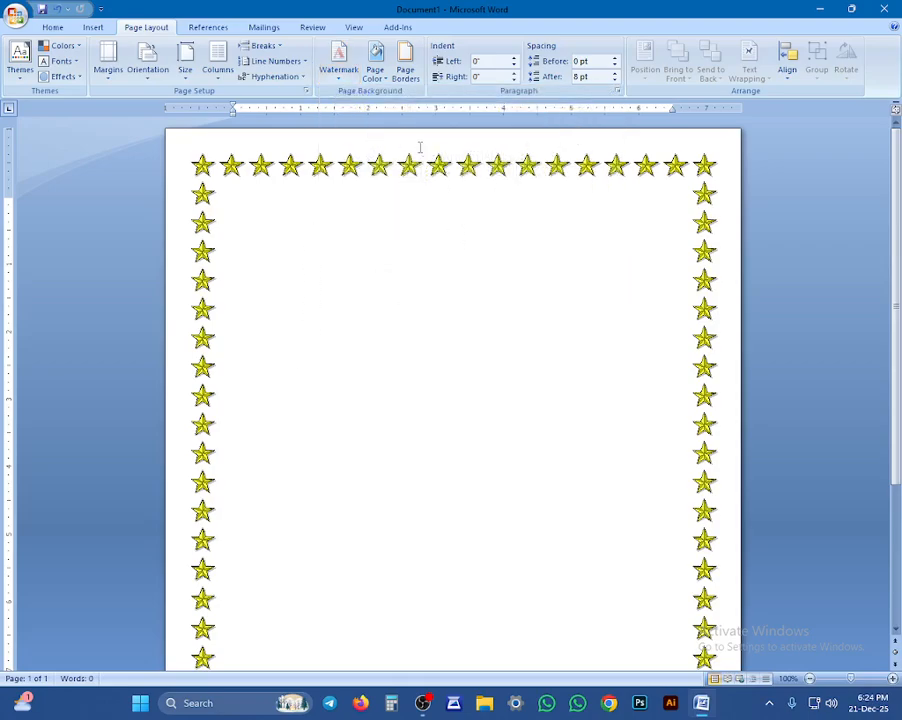
Remove the star art border from the whole document
click(405, 66)
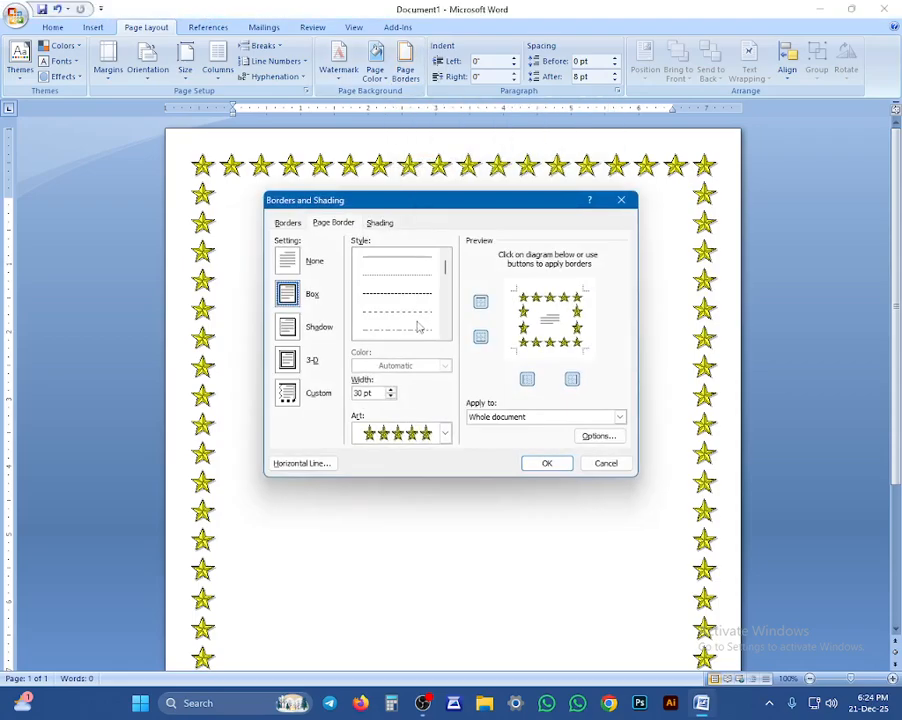
click(299, 259)
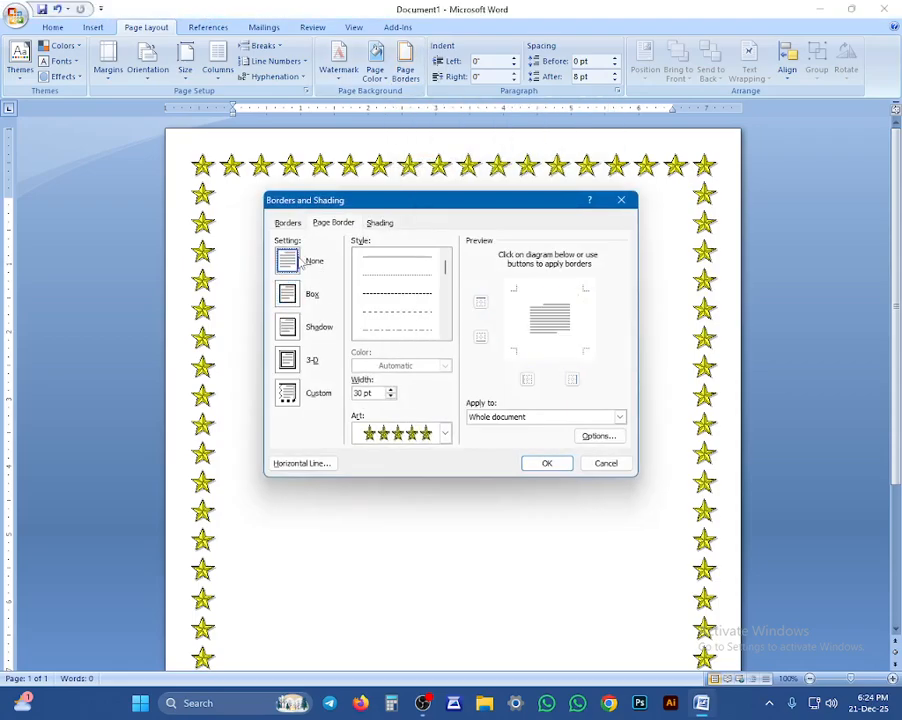
click(540, 466)
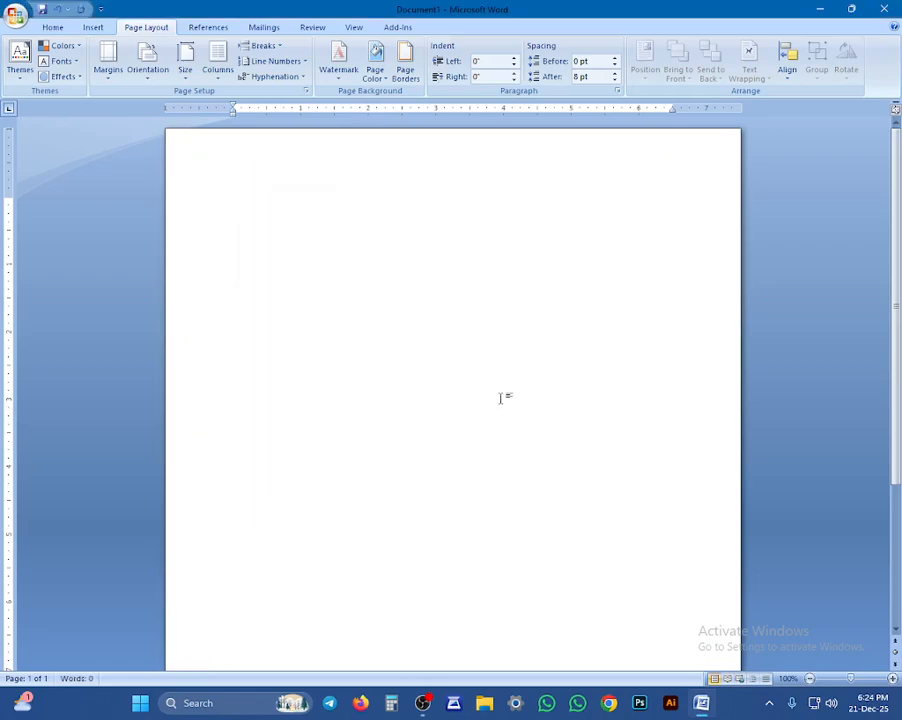
Choose a custom text watermark and enter a first name as its text in place of ASAP
click(337, 74)
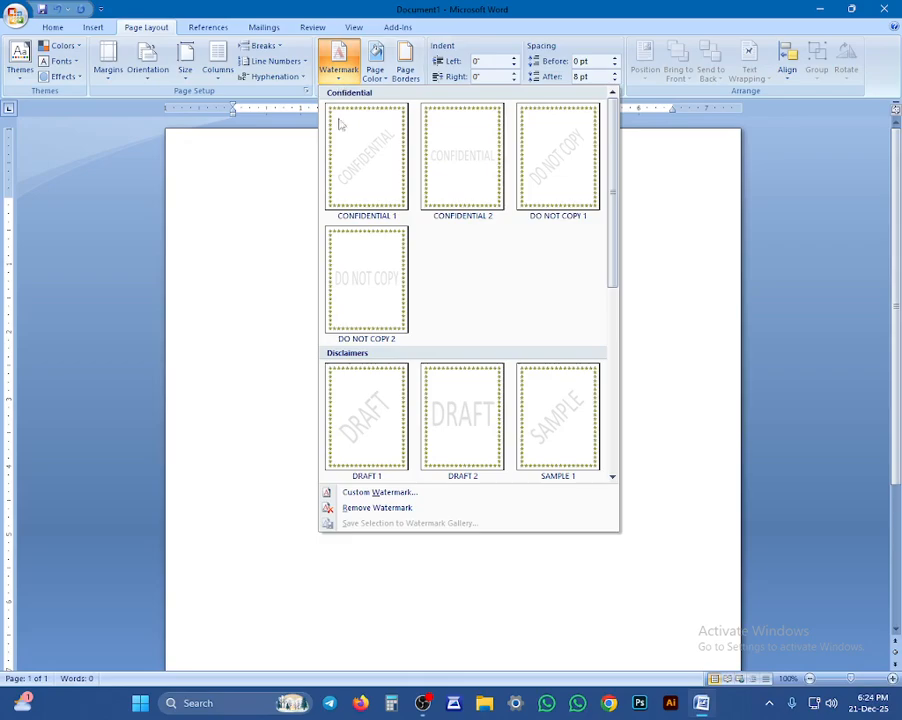
click(377, 491)
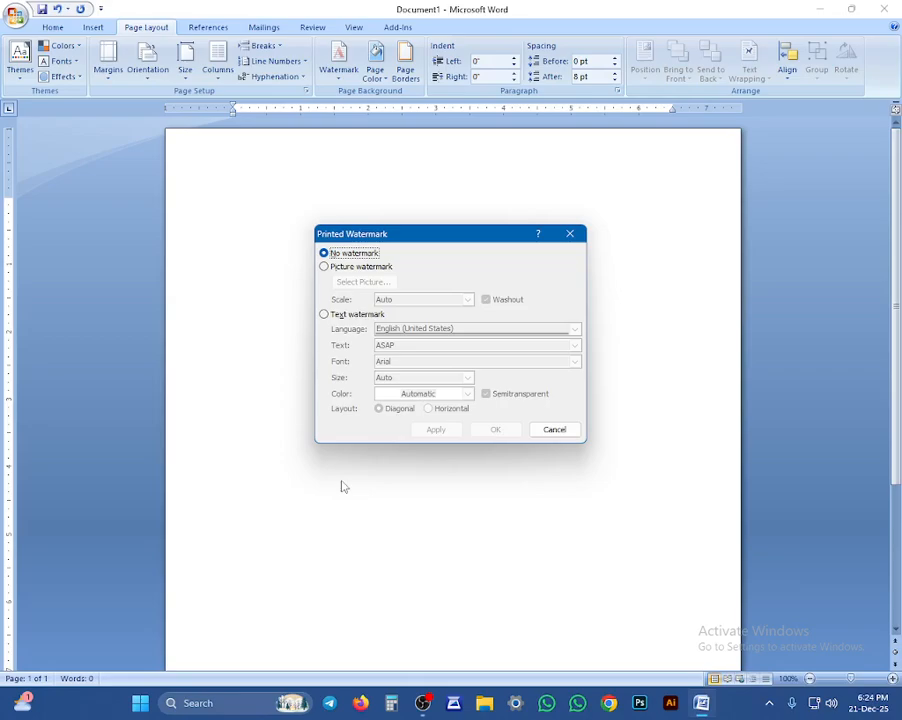
click(330, 316)
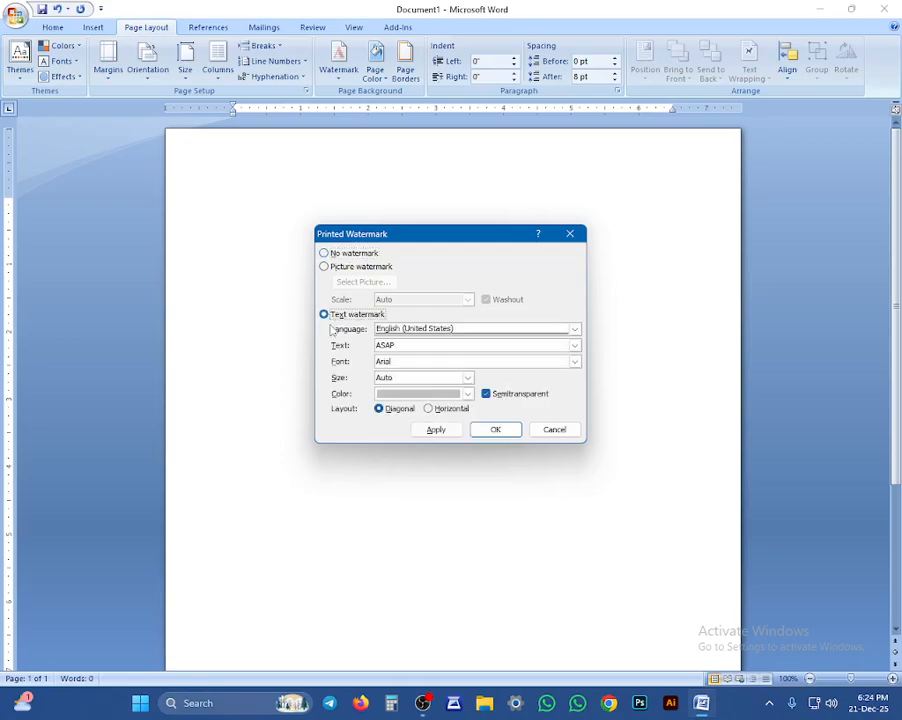
click(424, 346)
drag(395, 345, 250, 341)
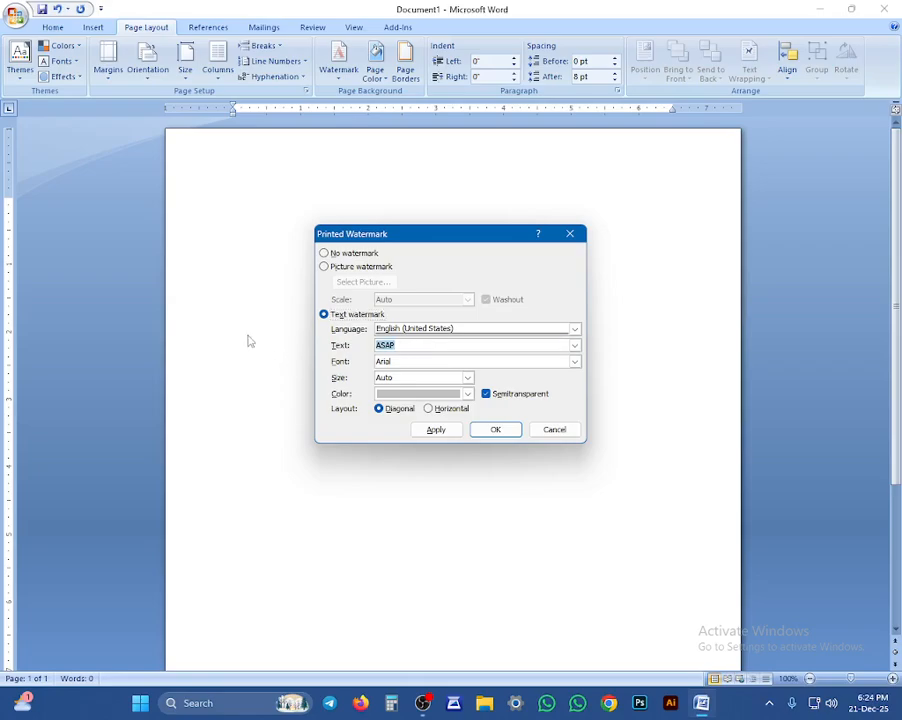
text(robin)
Set the text watermark's font to Bell MT and its layout to horizontal, and apply it to the page
click(574, 364)
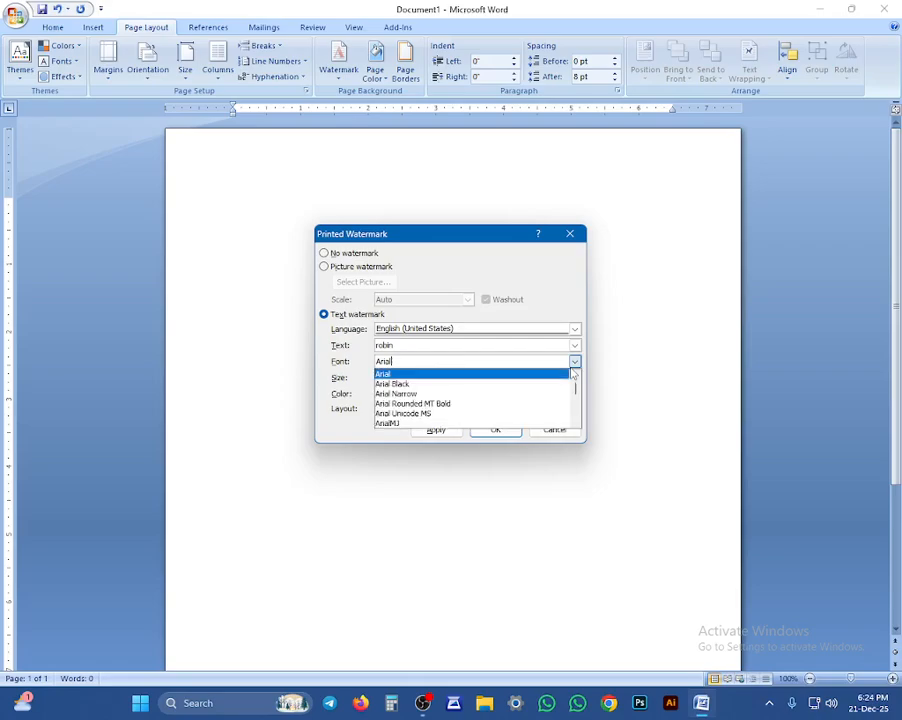
scroll(419, 413, down, 2)
scroll(417, 411, down, 5)
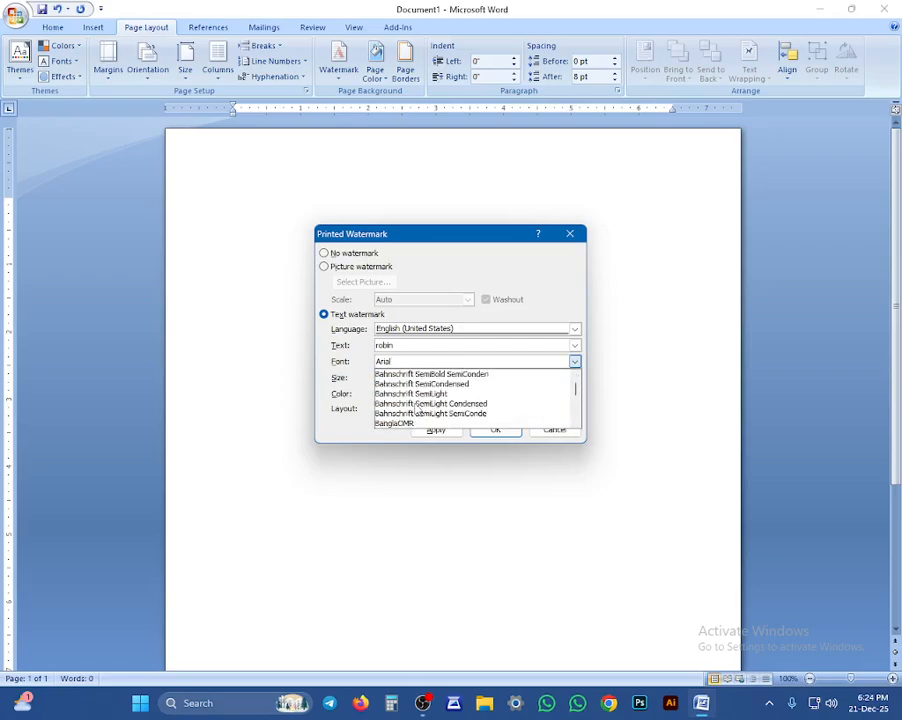
scroll(417, 410, down, 4)
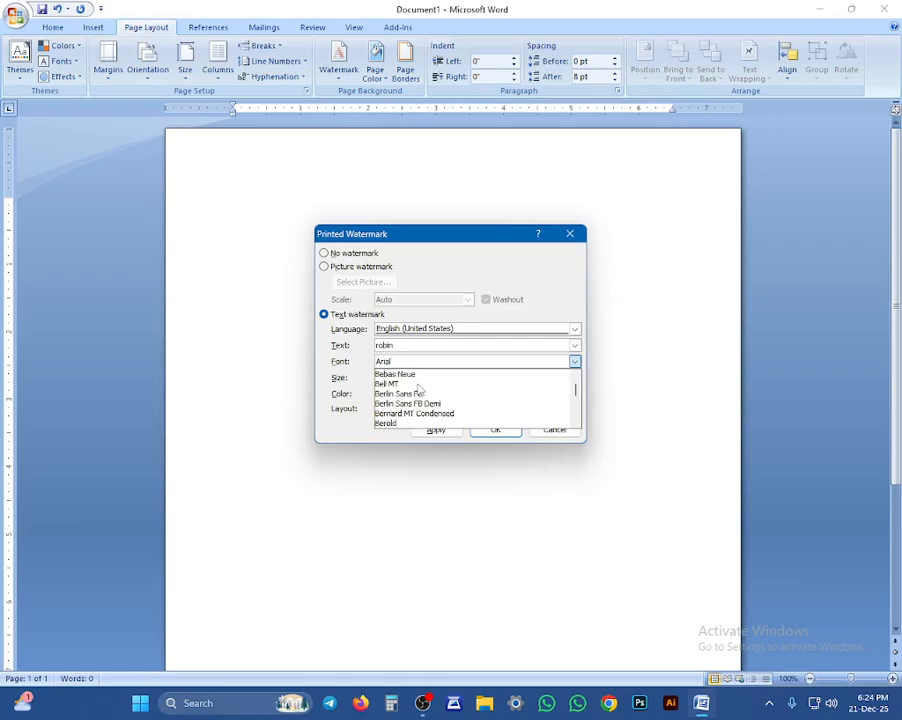
scroll(420, 390, up, 2)
click(416, 384)
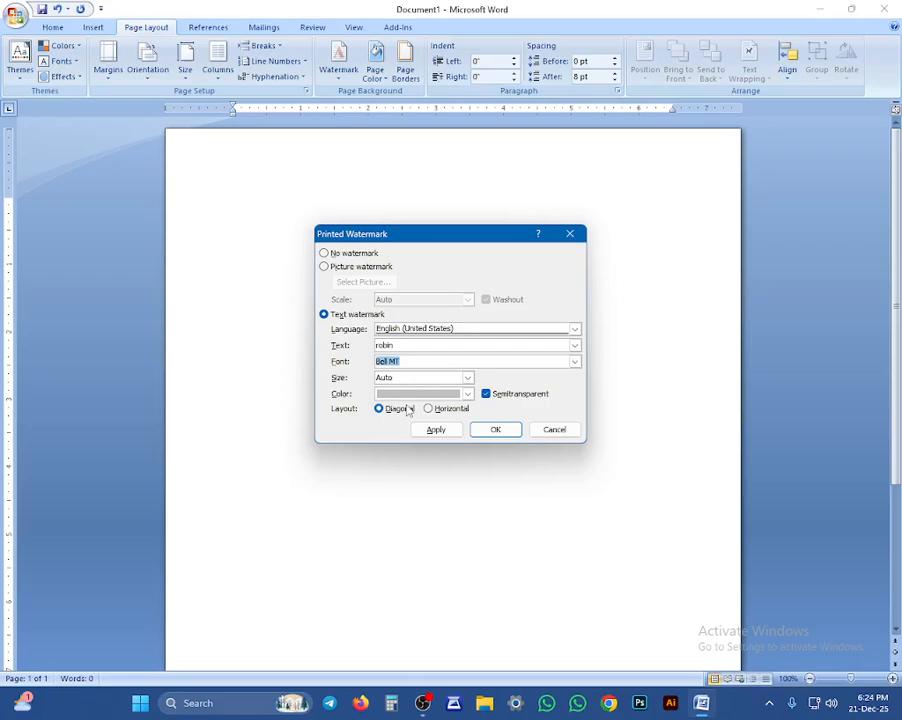
click(406, 381)
click(467, 378)
click(467, 380)
click(429, 409)
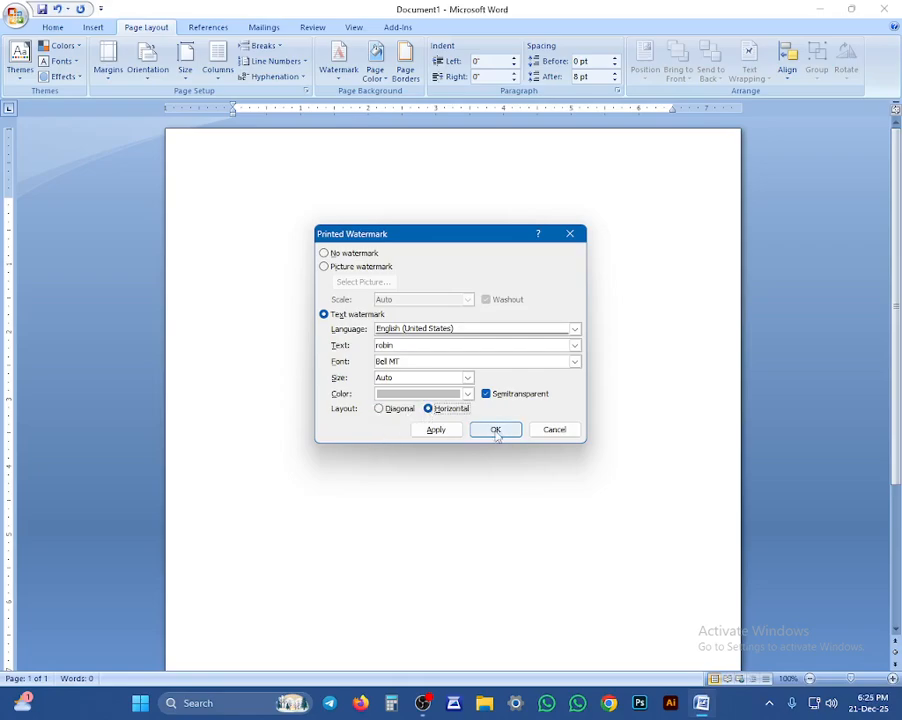
click(496, 430)
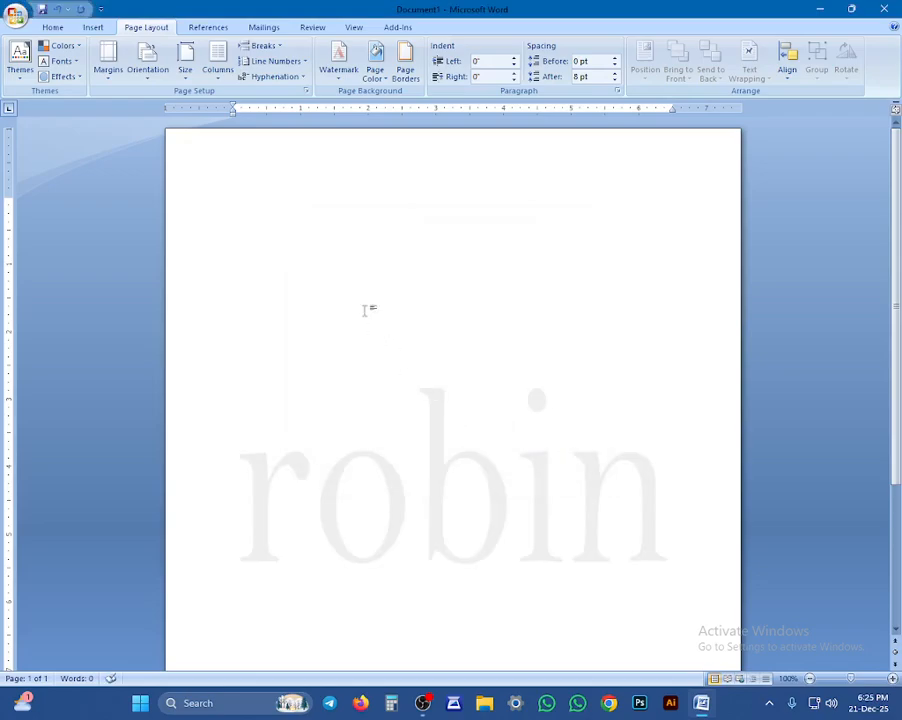
Change the text watermark's layout to diagonal
click(338, 62)
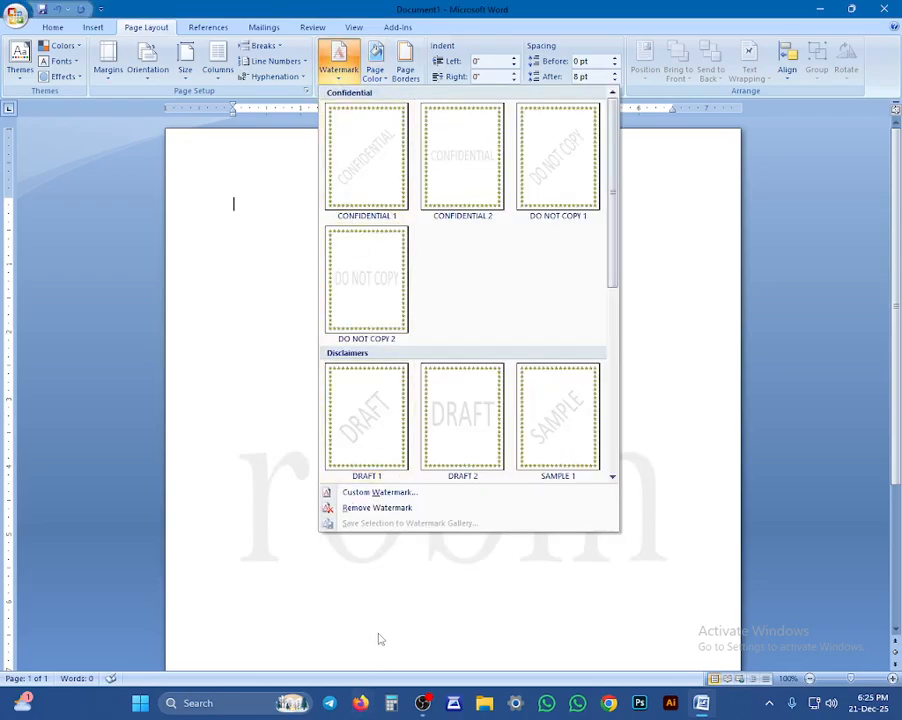
click(368, 492)
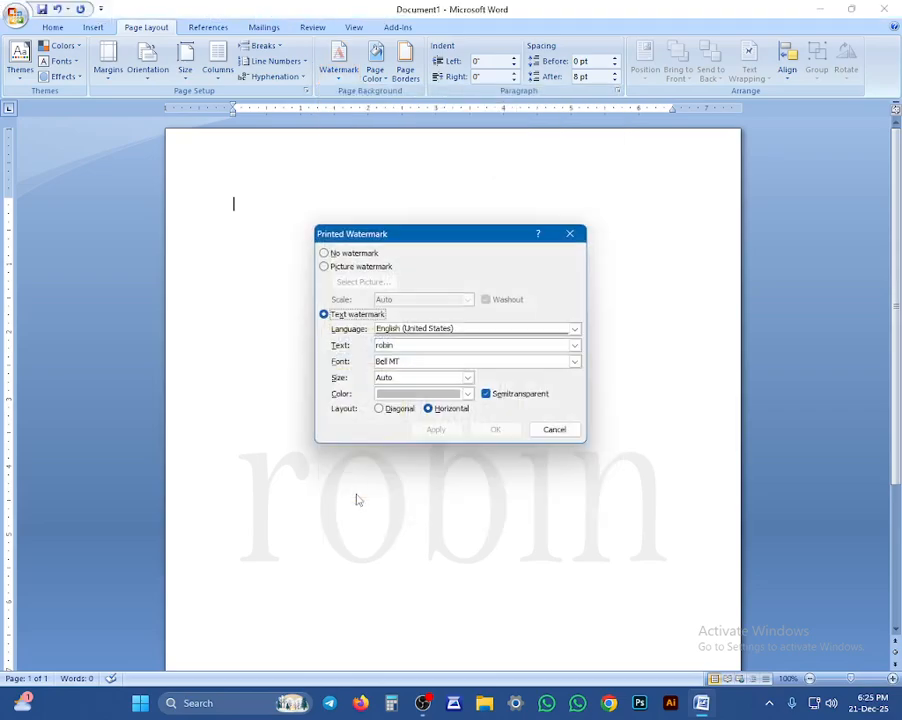
click(379, 408)
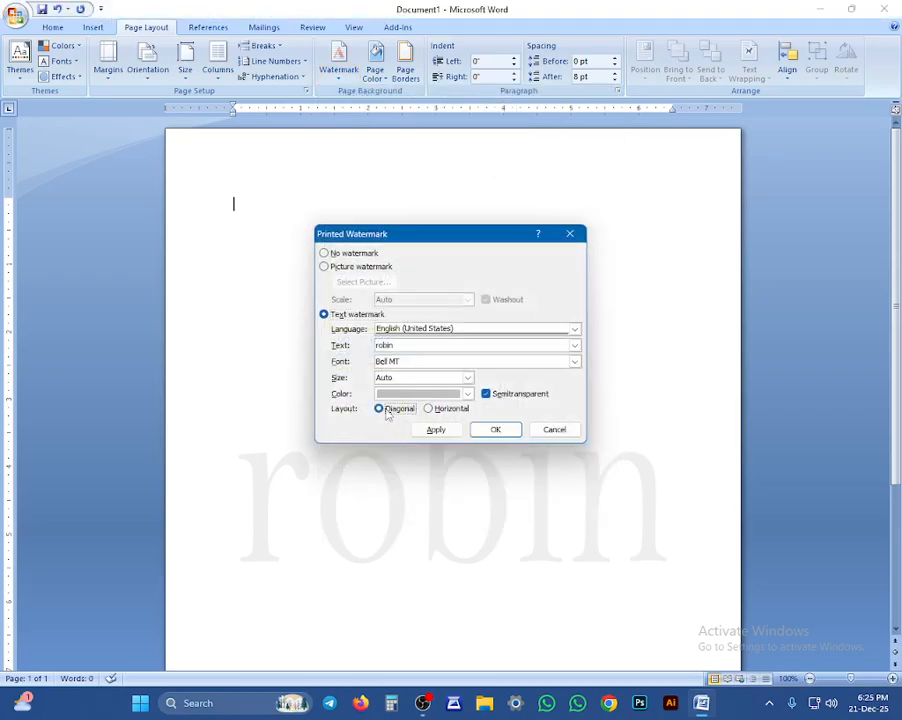
click(489, 430)
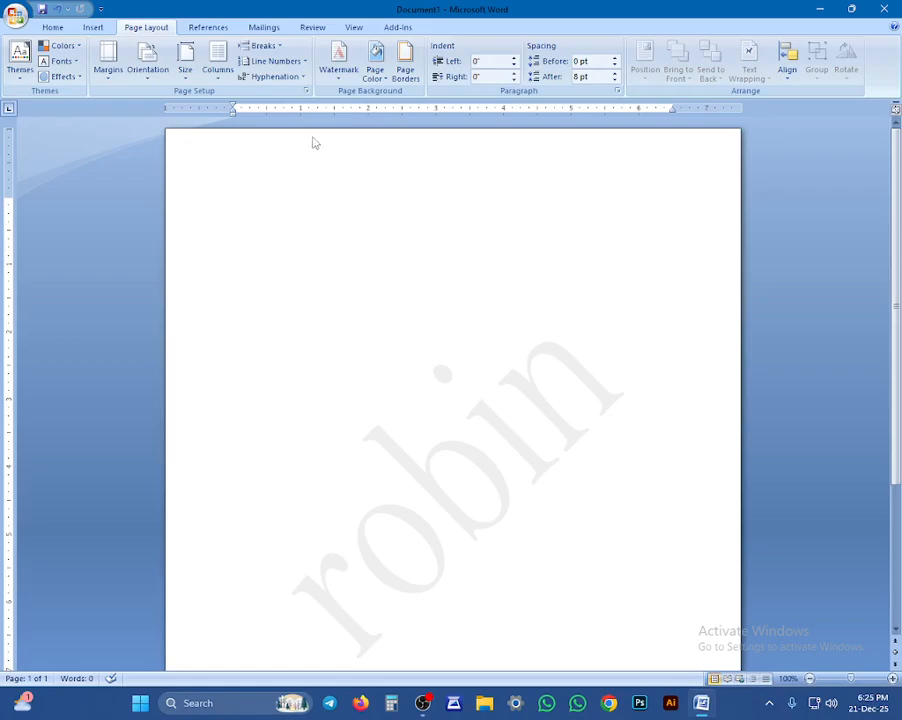
click(337, 68)
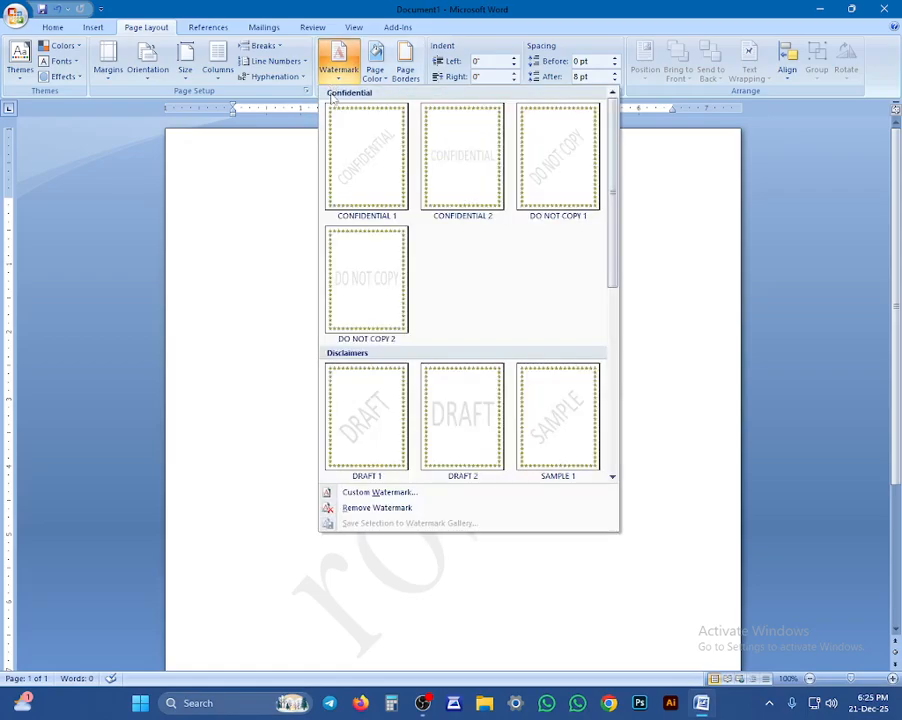
click(364, 491)
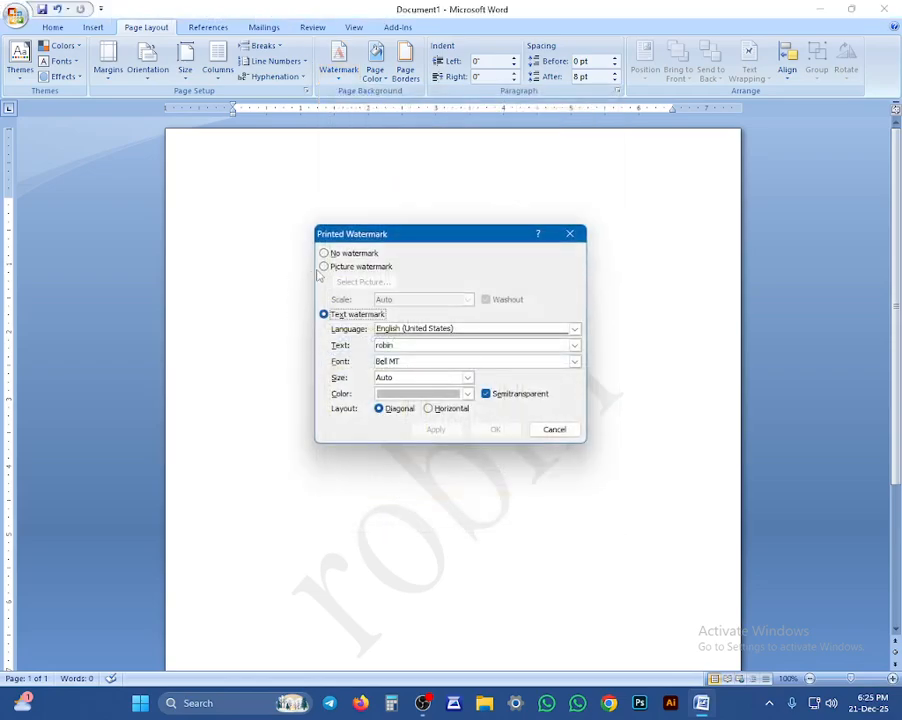
click(330, 266)
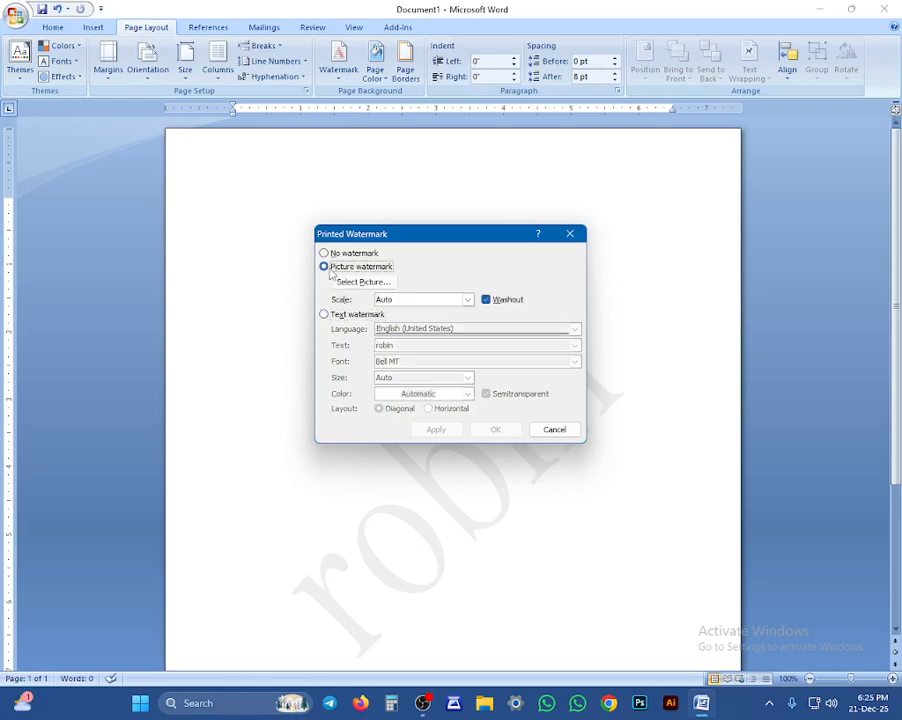
click(352, 282)
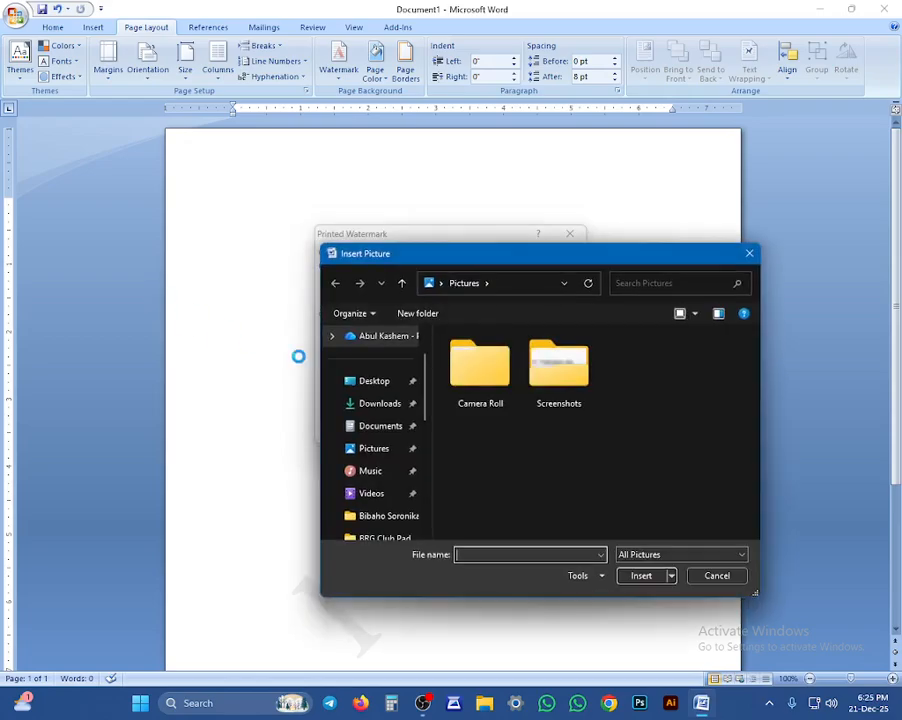
click(368, 450)
double_click(549, 385)
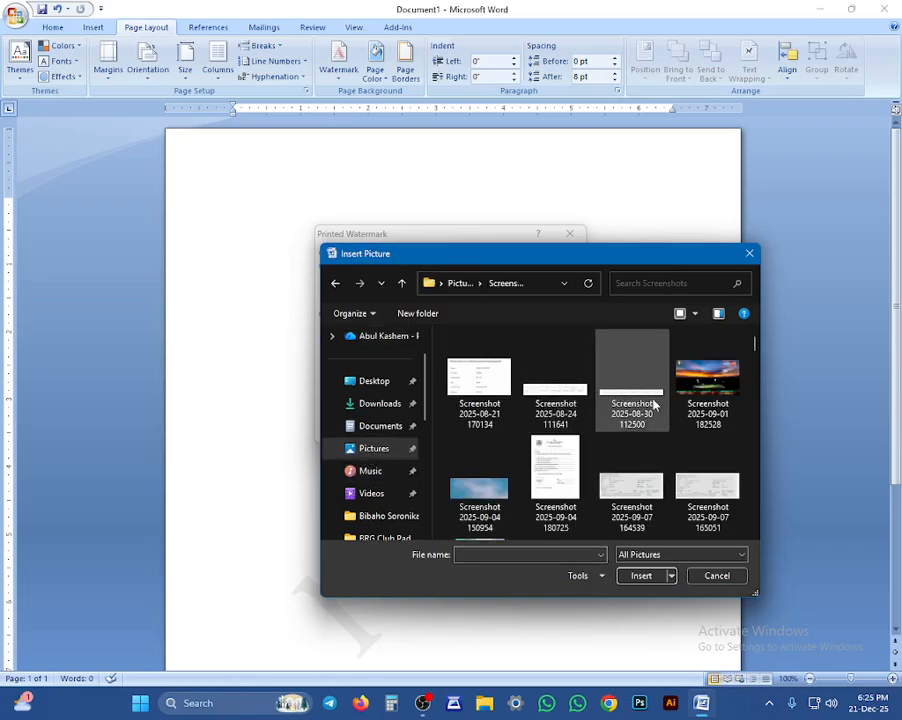
click(713, 378)
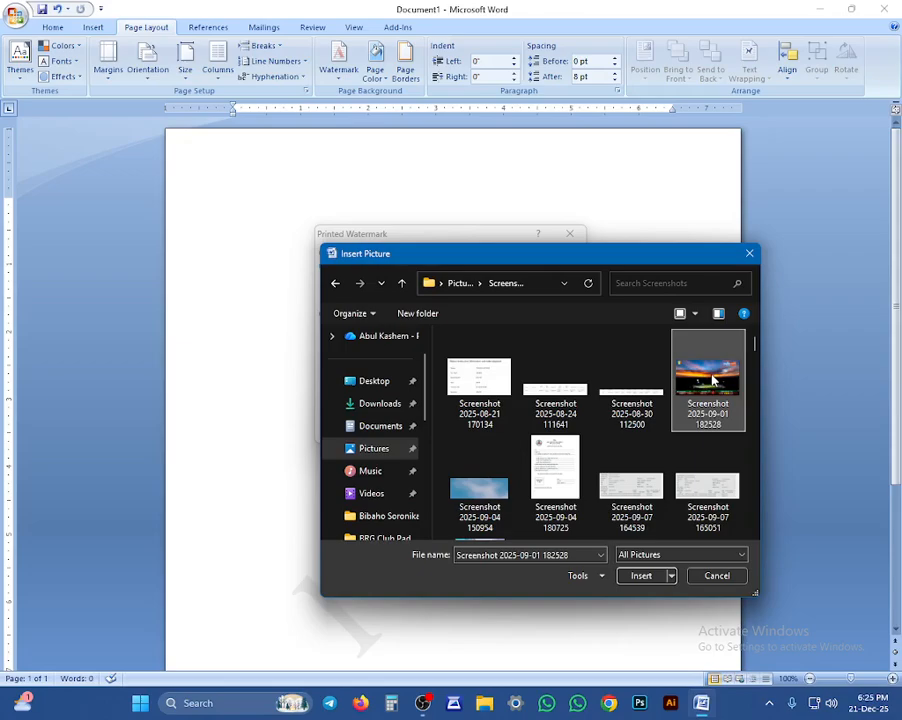
click(641, 576)
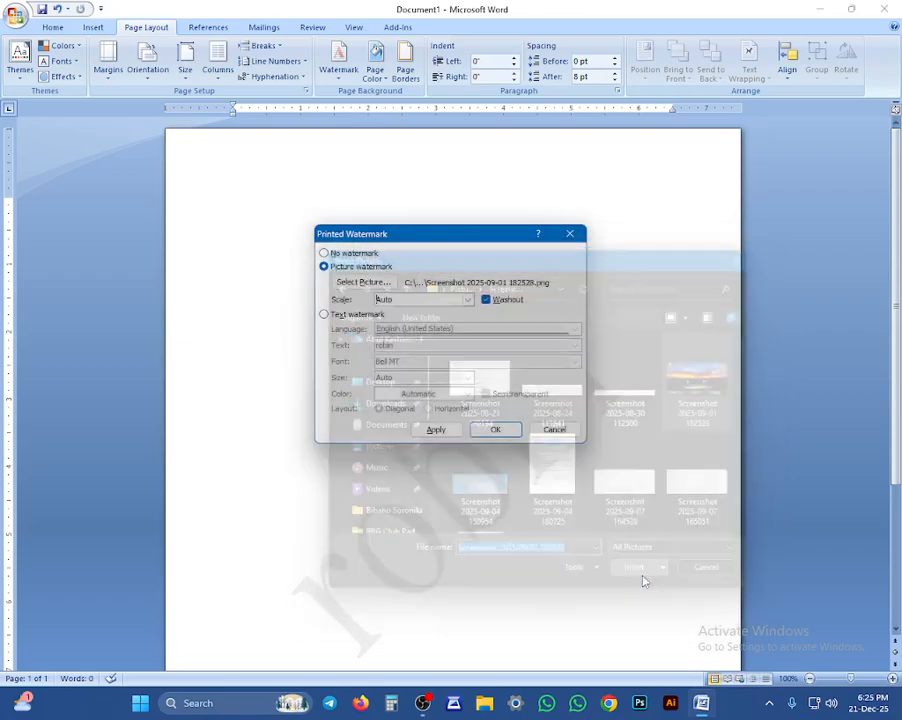
click(485, 432)
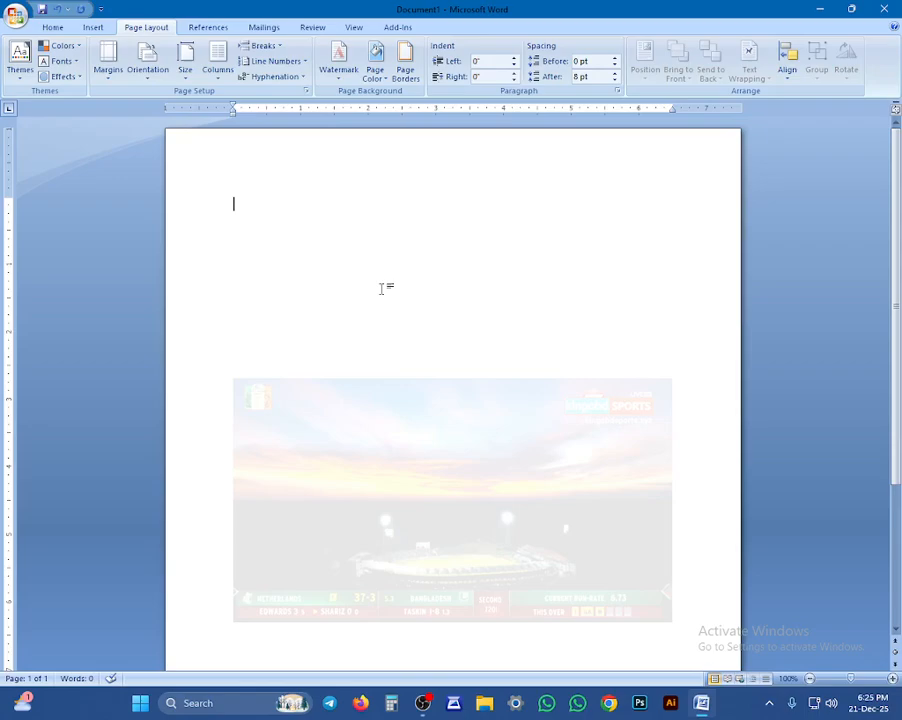
Insert two page breaks to check the picture watermark on additional pages, and return to the first page
key(ctrl+Return)
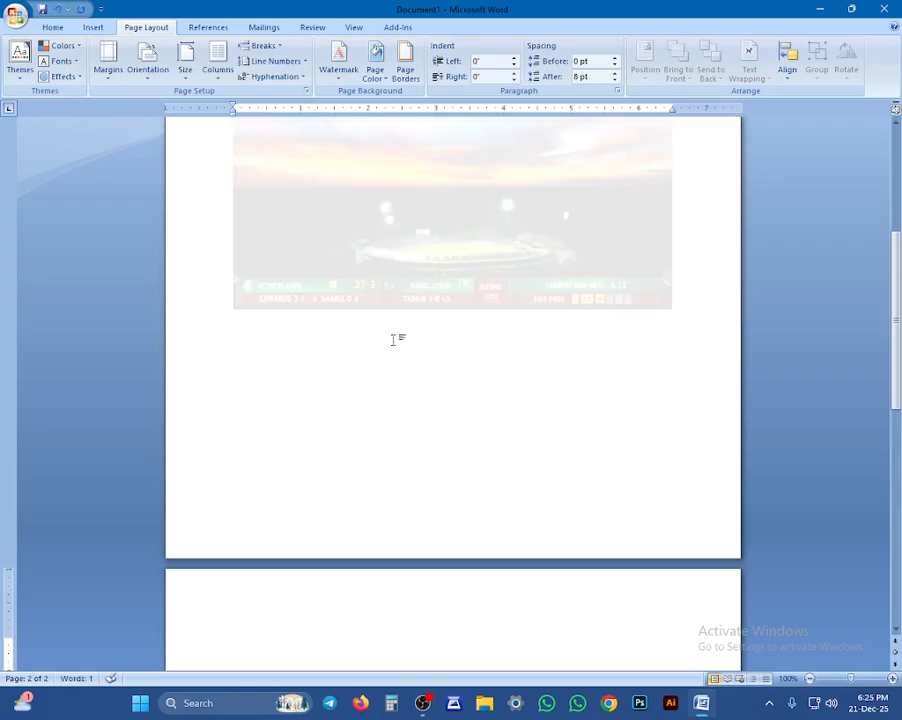
scroll(397, 340, down, 5)
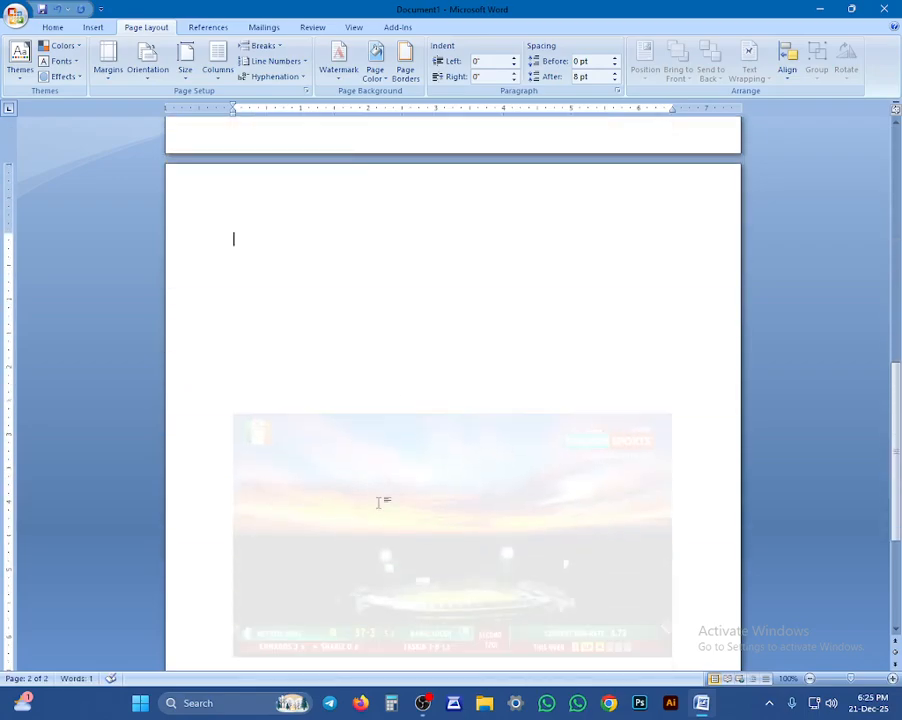
key(ctrl+Return)
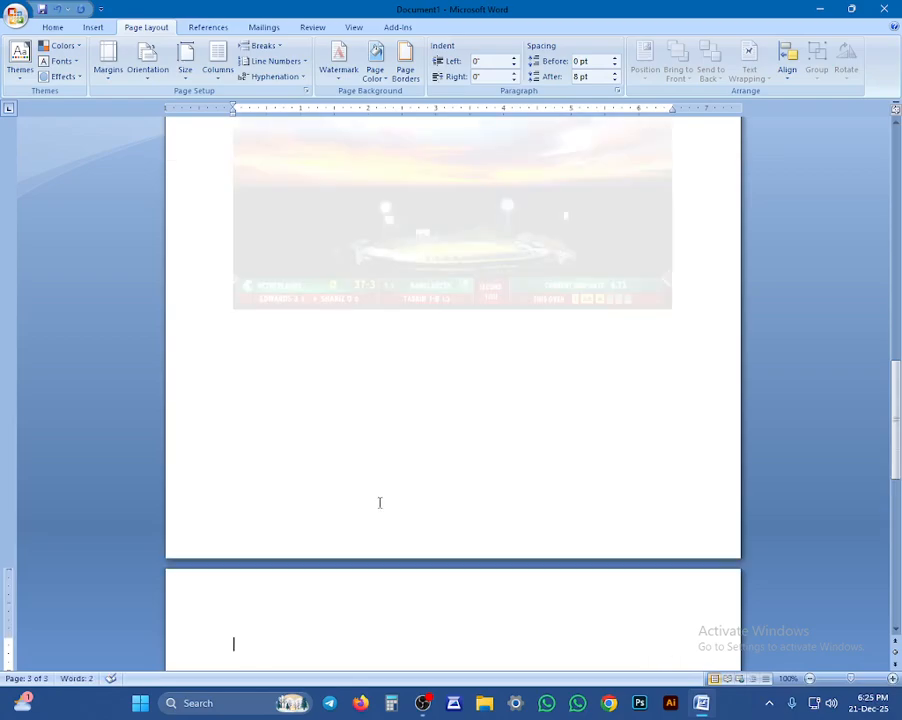
scroll(380, 503, up, 11)
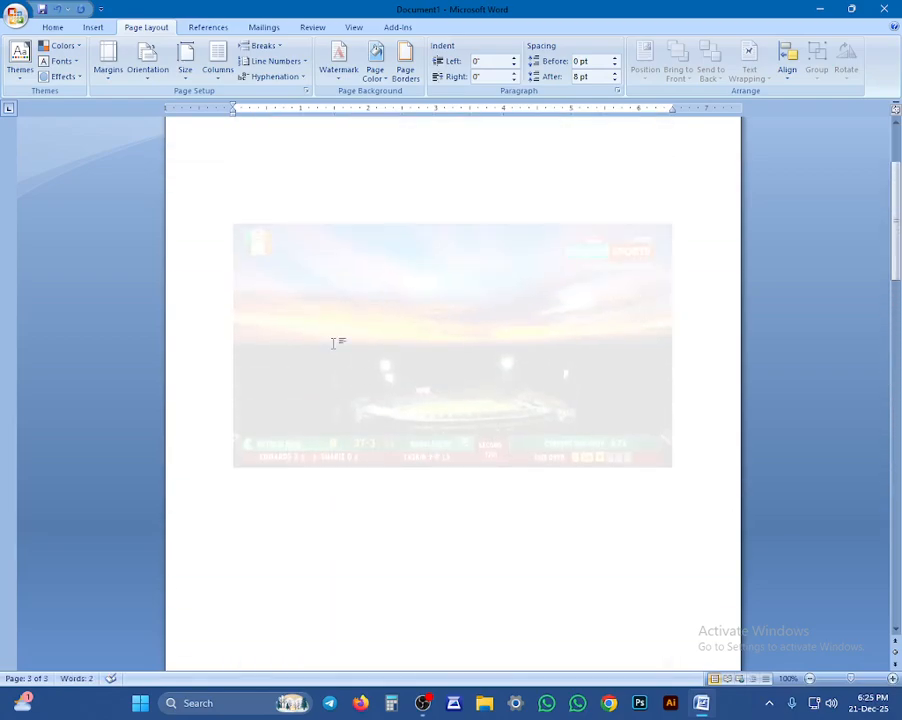
scroll(335, 347, up, 2)
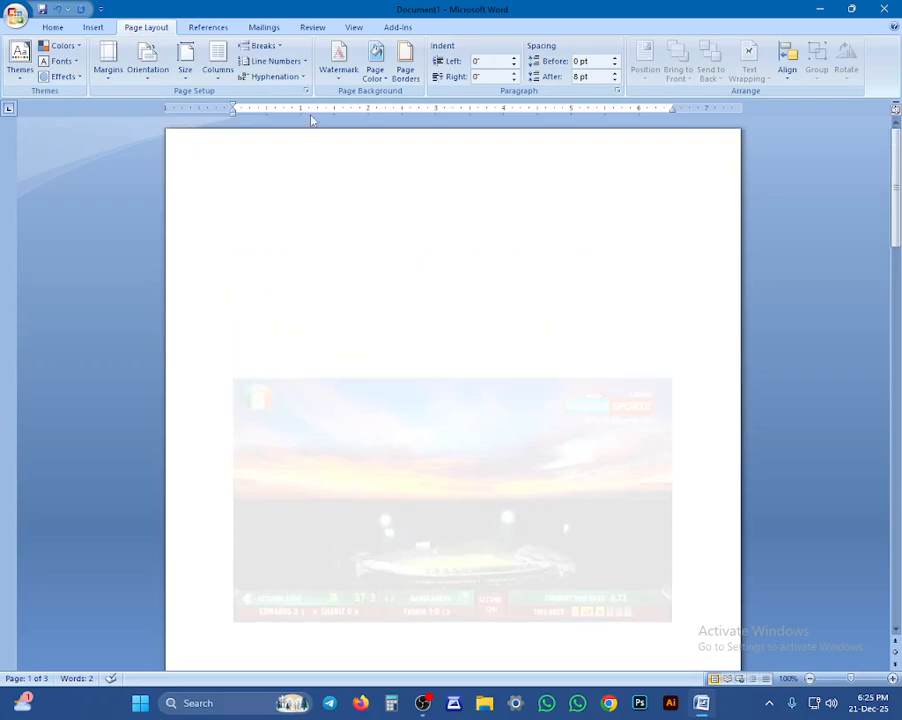
Remove the picture watermark from the document
click(338, 58)
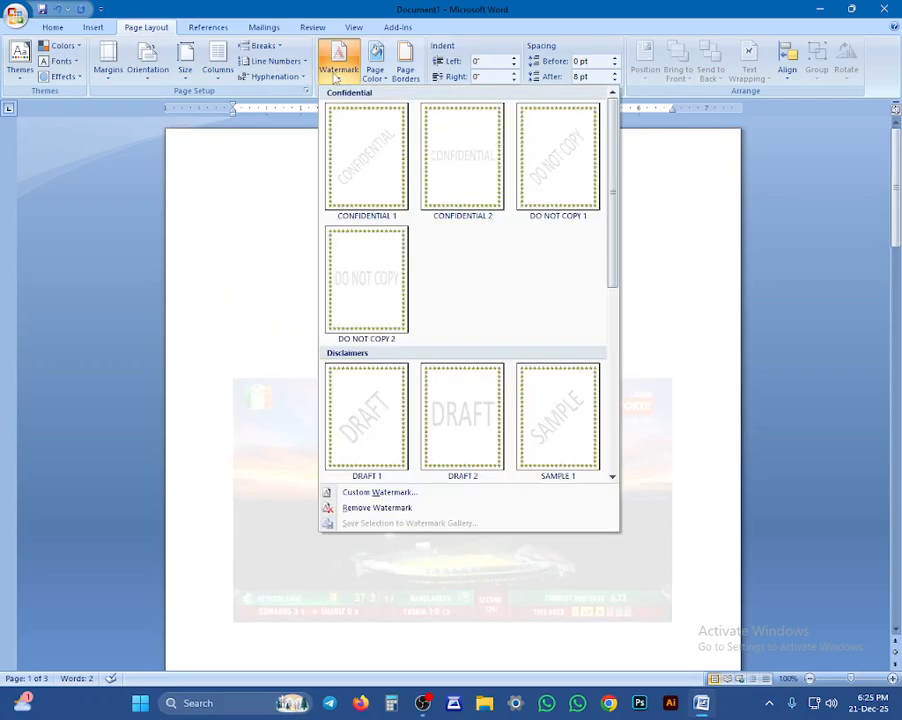
click(370, 508)
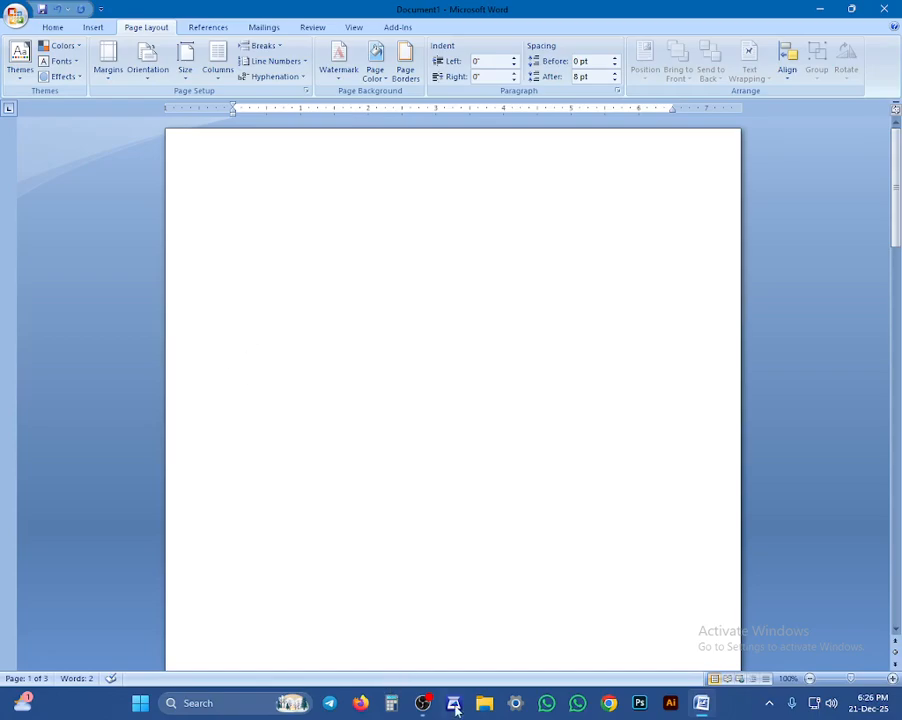
right_click(720, 655)
mouse_move(720, 655)
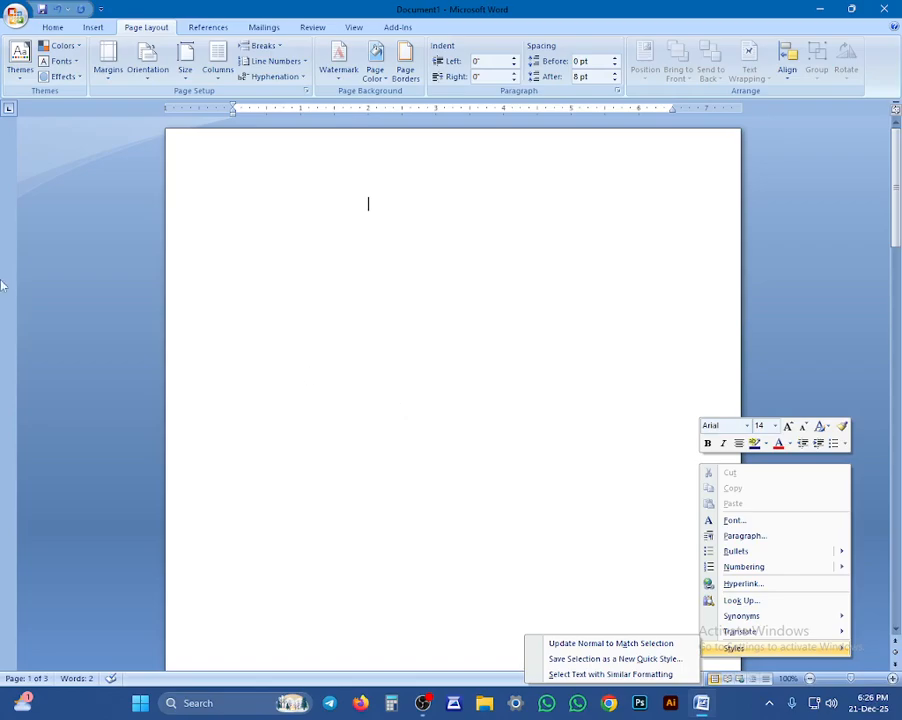
Set the page layout to two columns and enter about five lines of random filler letters in the first column
click(218, 62)
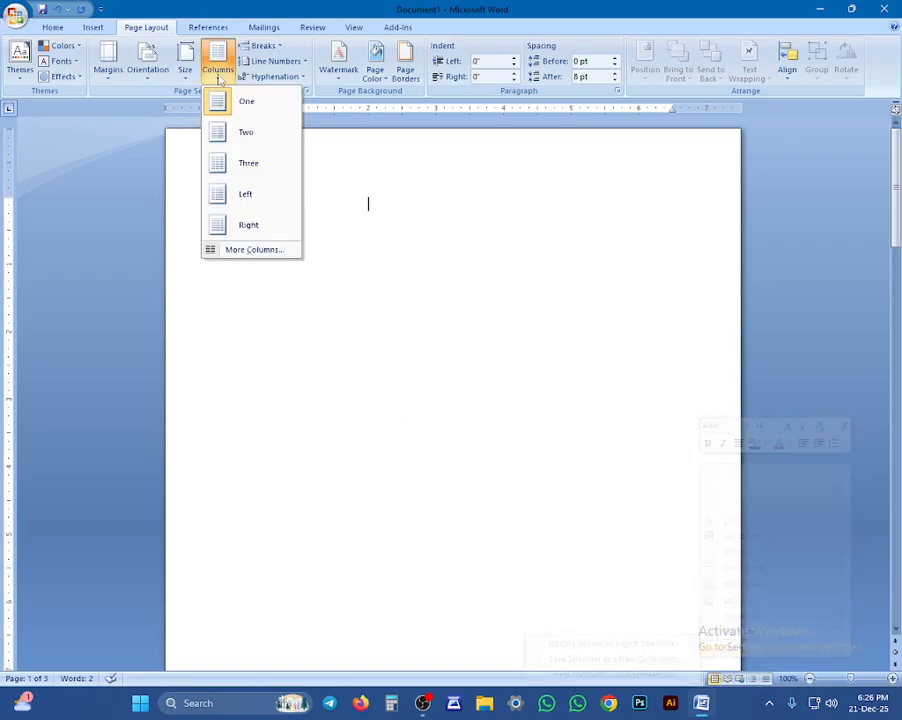
click(255, 137)
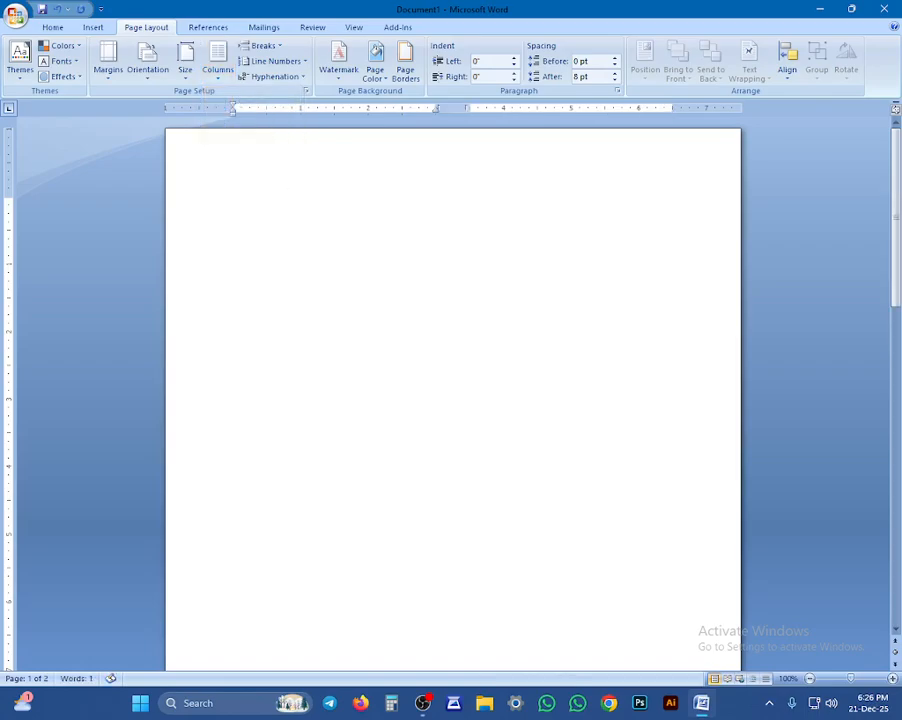
text(dyyhgtxdddddgggggggggggggggggggggggggggggggggggggggggggggggggggggggggggggggggggggggggggggggf)
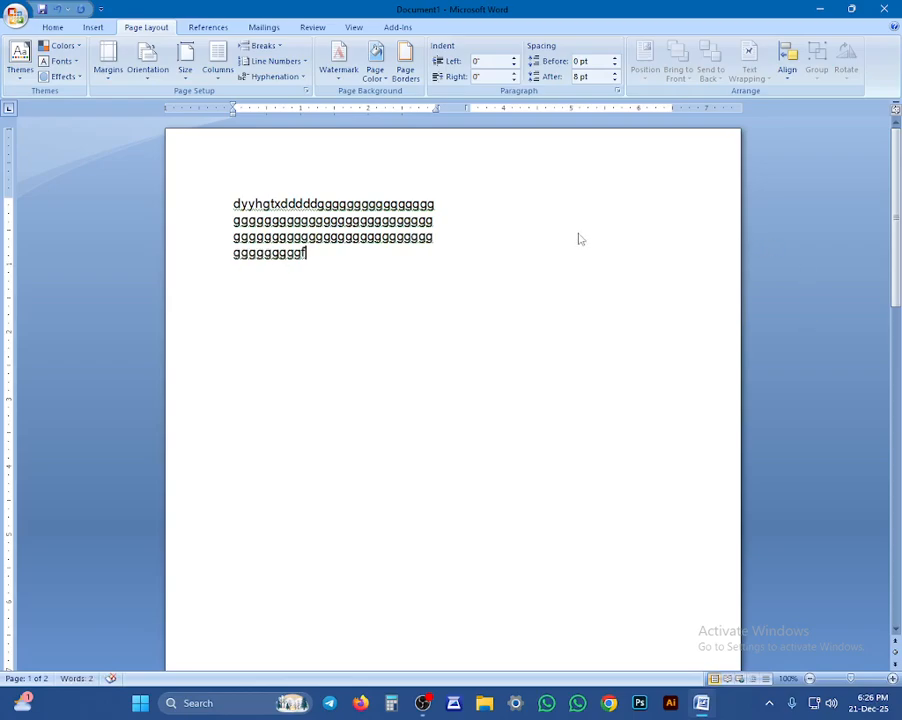
text(drrrrrrrrrrrrrrrrrrrrrrrrrrrrrrrrrrrrh)
text(tdyheryhhhhhhhhhhh)
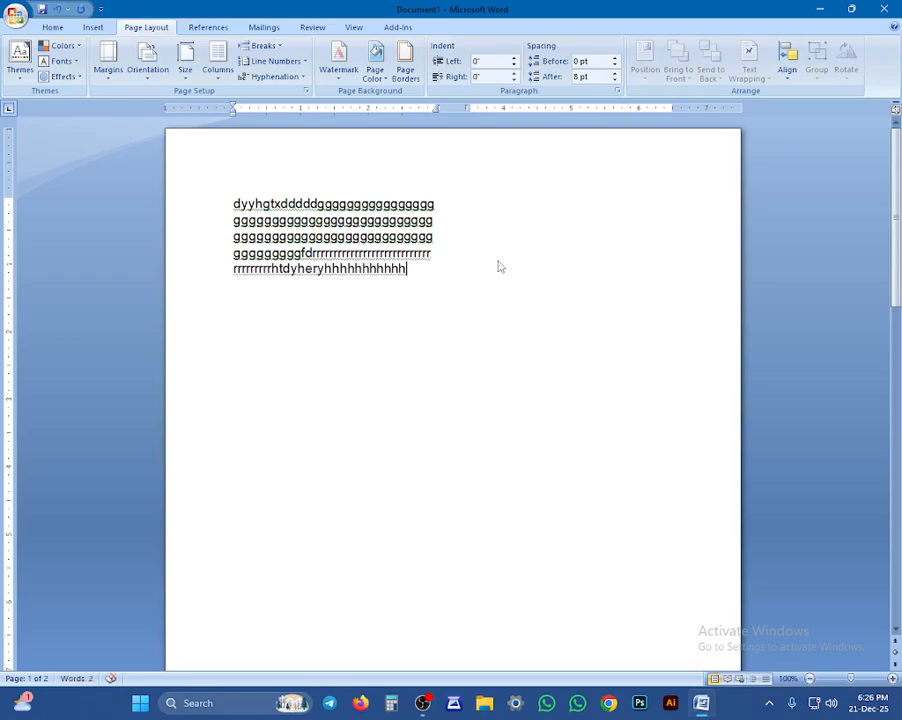
Open the recent document House Rent Form in a separate window
key(ctrl+a)
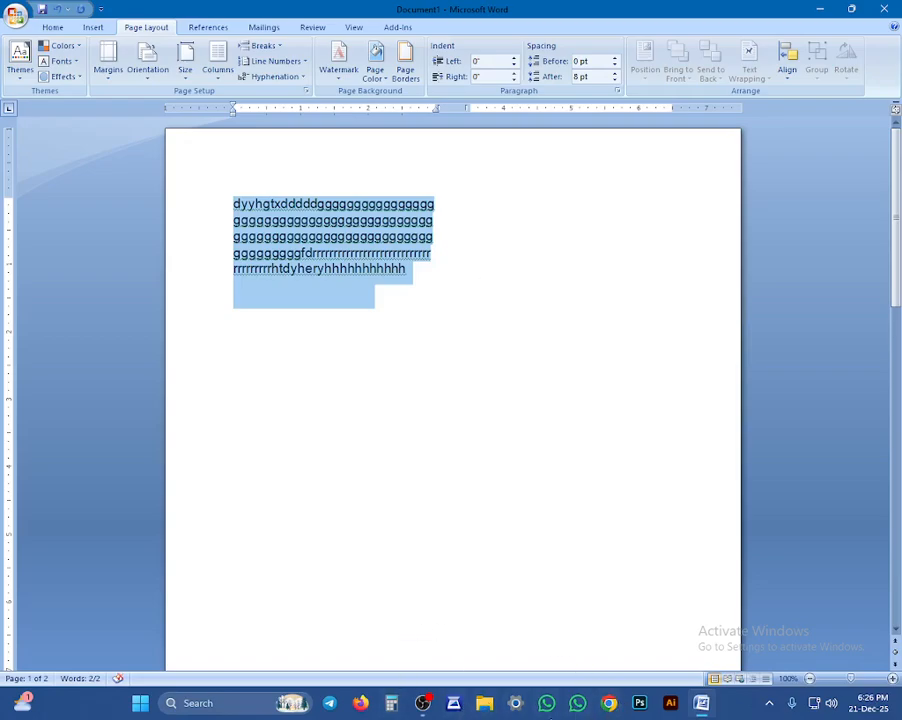
right_click(702, 708)
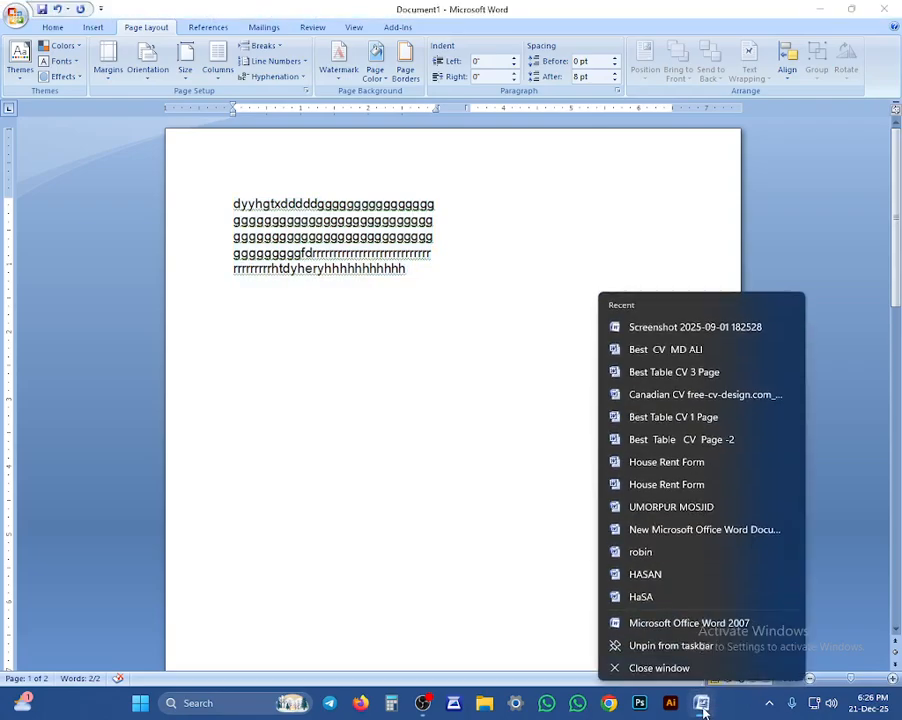
click(667, 464)
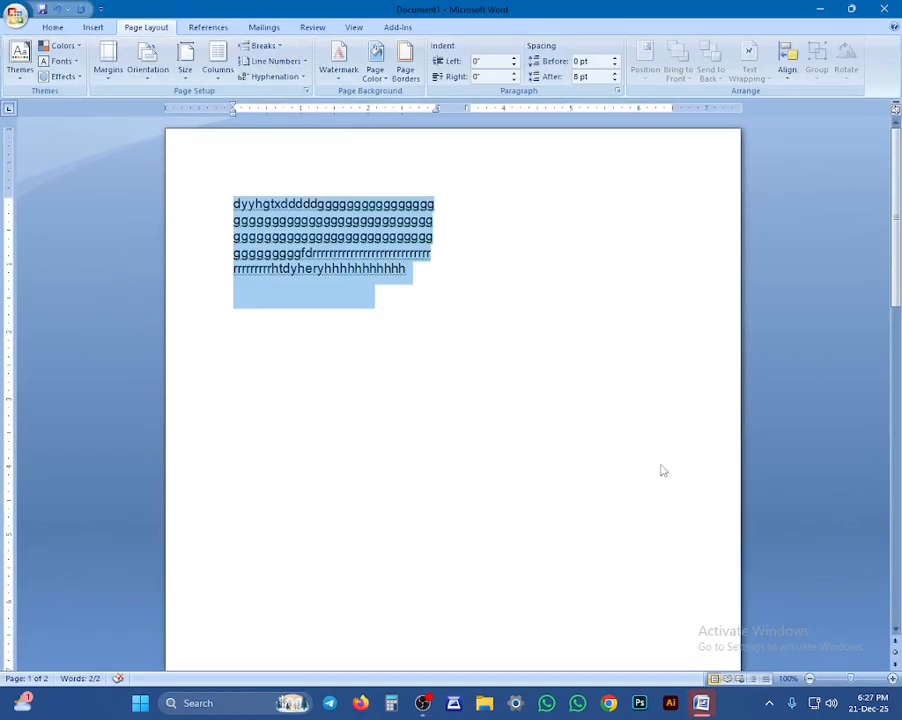
mouse_move(701, 703)
click(757, 643)
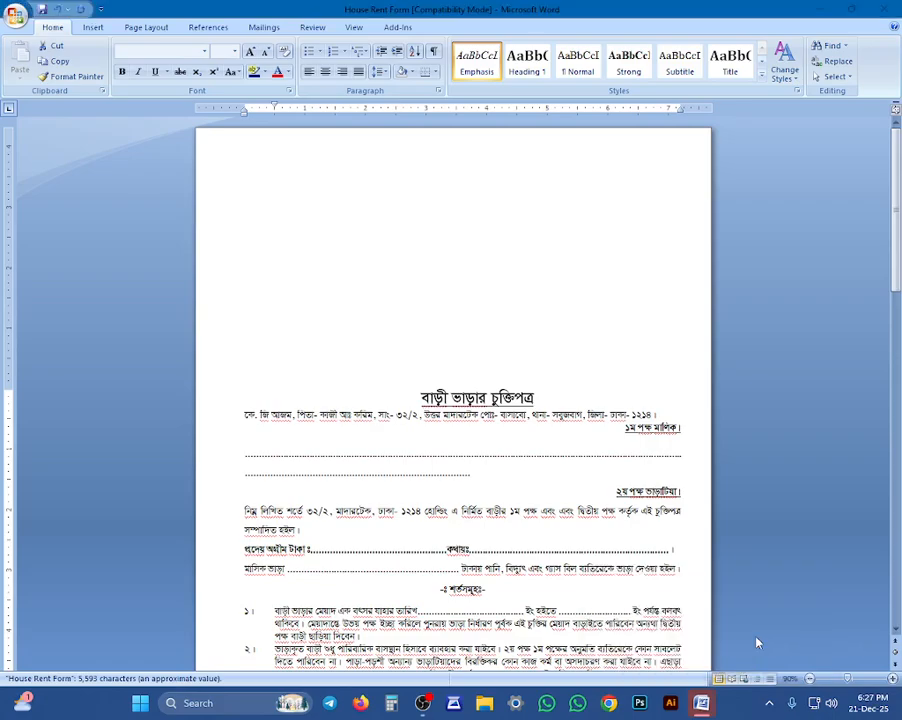
Copy the entire House Rent Form text and paste it over the selected filler text in Document1
key(ctrl+a)
key(ctrl+c)
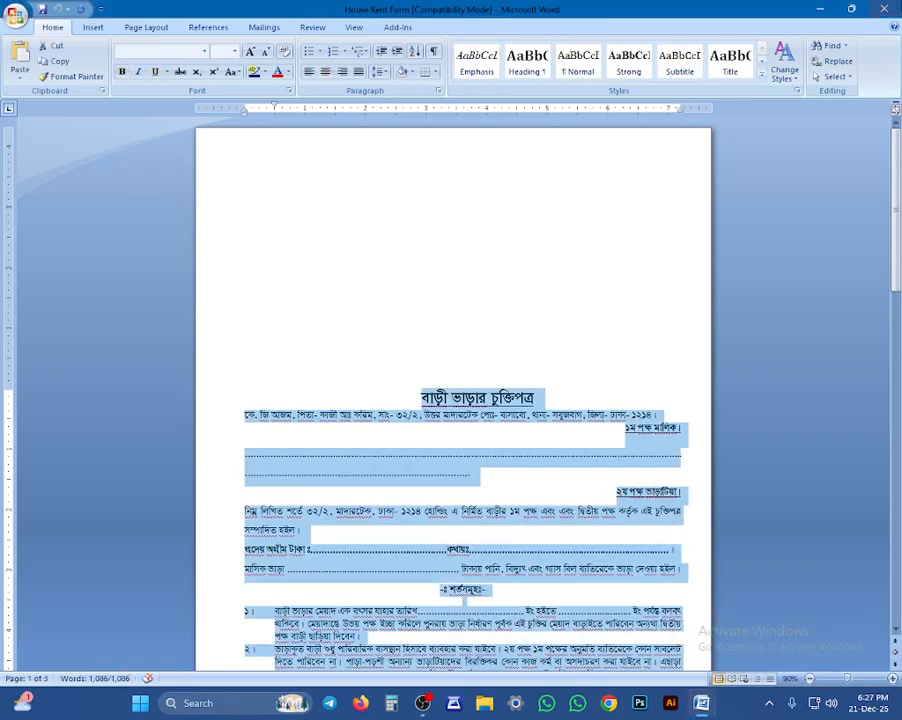
key(alt+Tab)
key(ctrl+v)
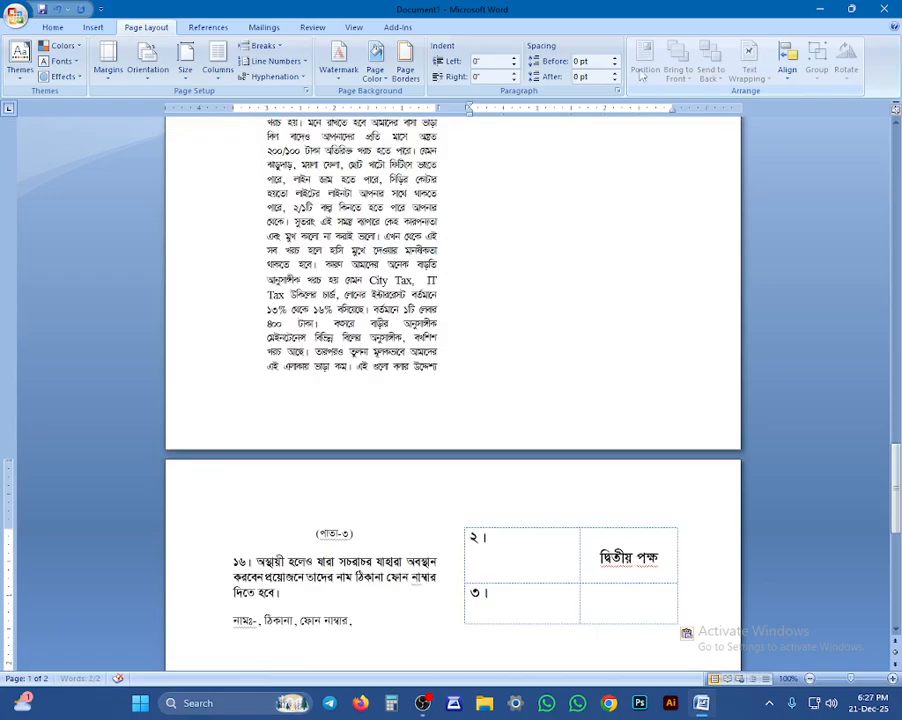
scroll(498, 253, up, 10)
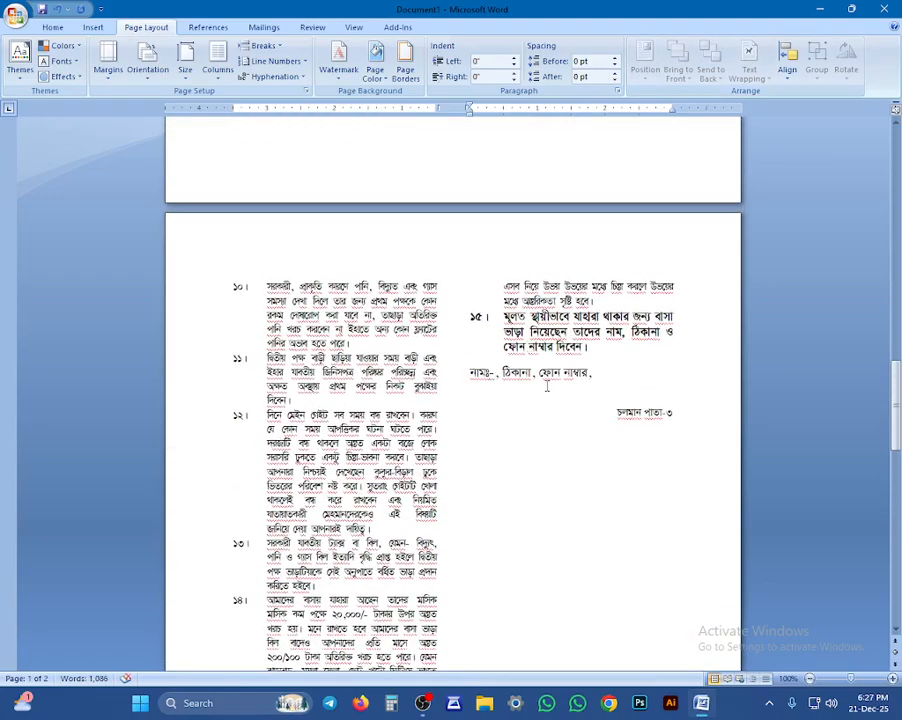
scroll(547, 382, up, 10)
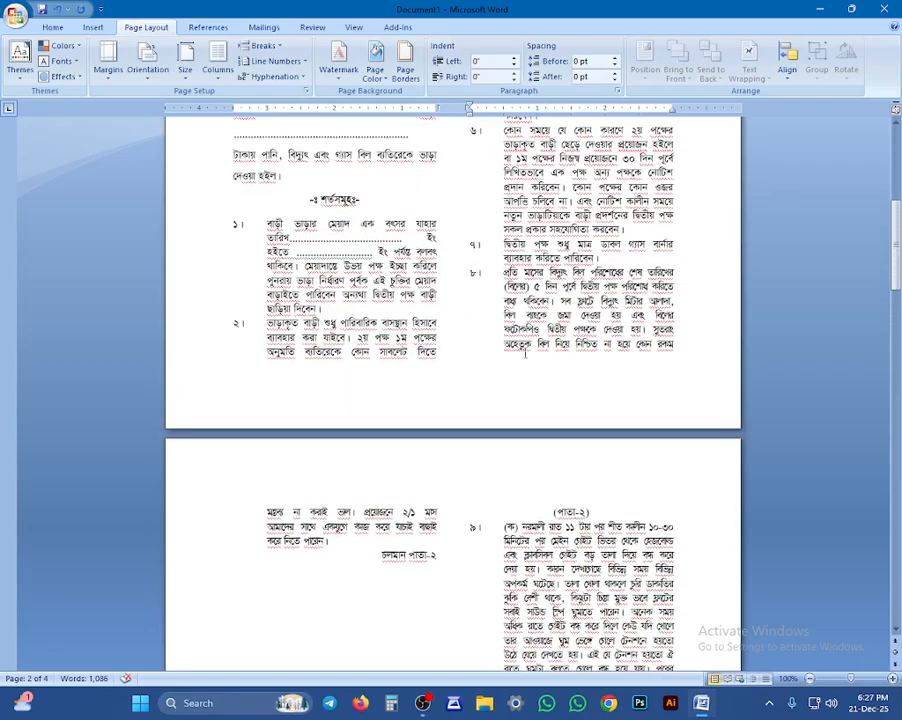
scroll(453, 360, up, 5)
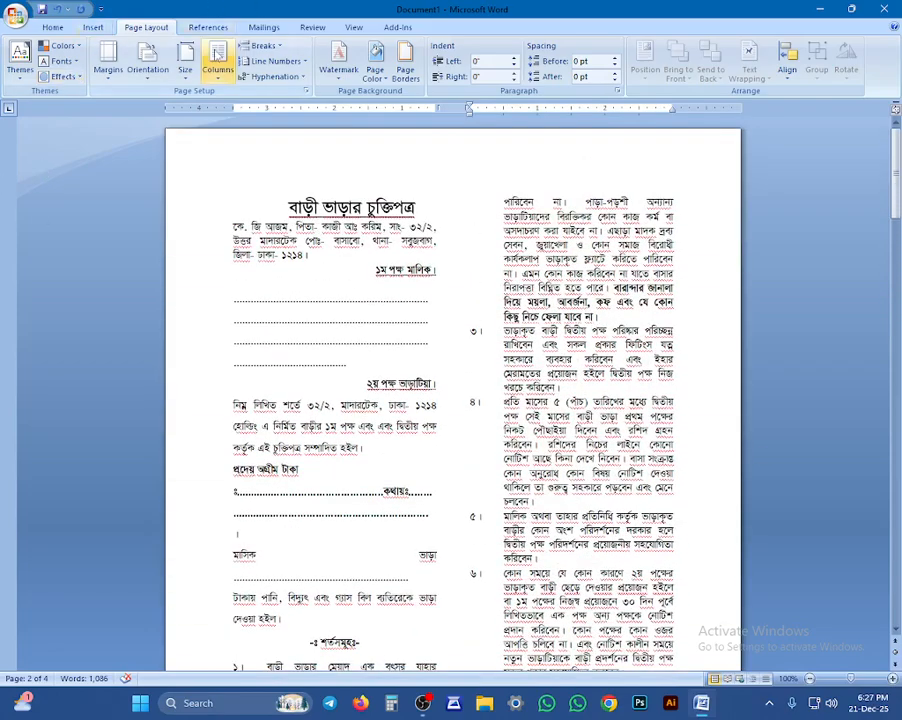
Set the pasted agreement text to three columns and return to the first page to check the layout
click(218, 58)
click(215, 164)
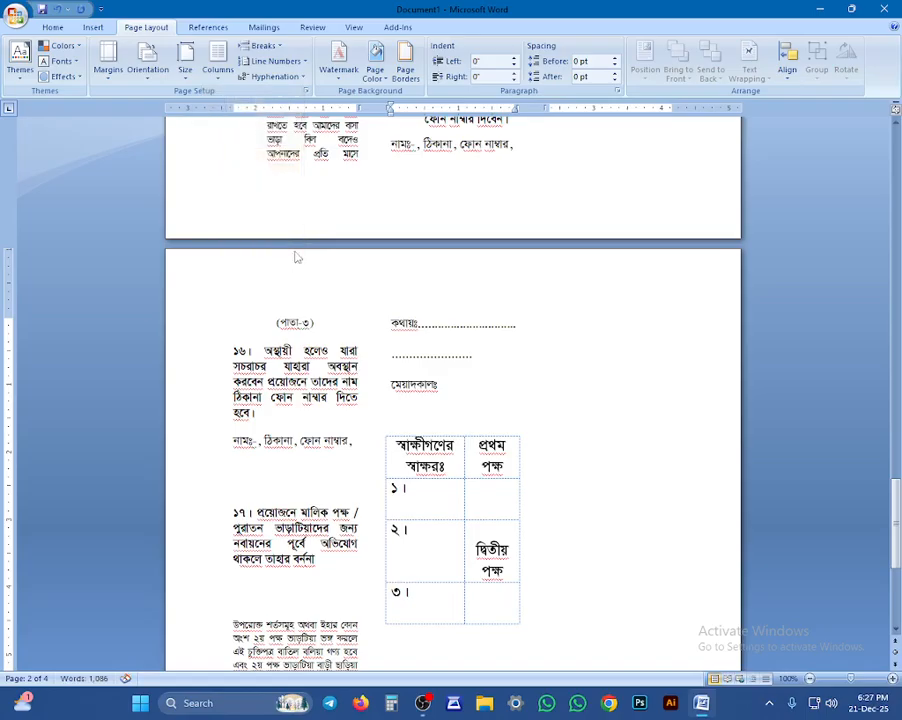
scroll(294, 254, up, 4)
scroll(311, 234, up, 15)
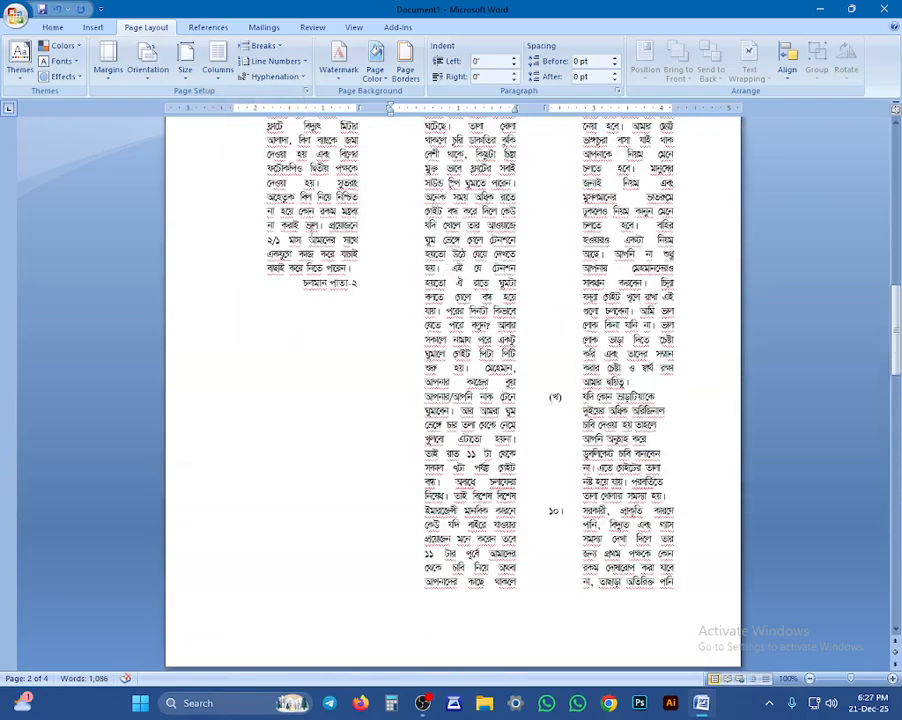
scroll(311, 234, up, 12)
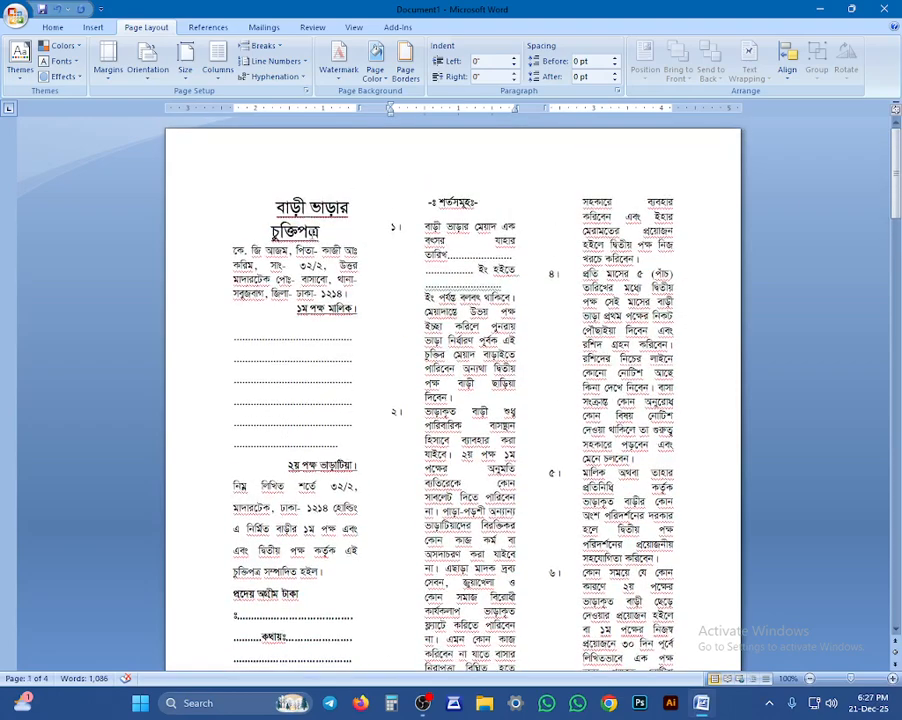
Set the agreement text back to a single column
click(217, 72)
click(222, 98)
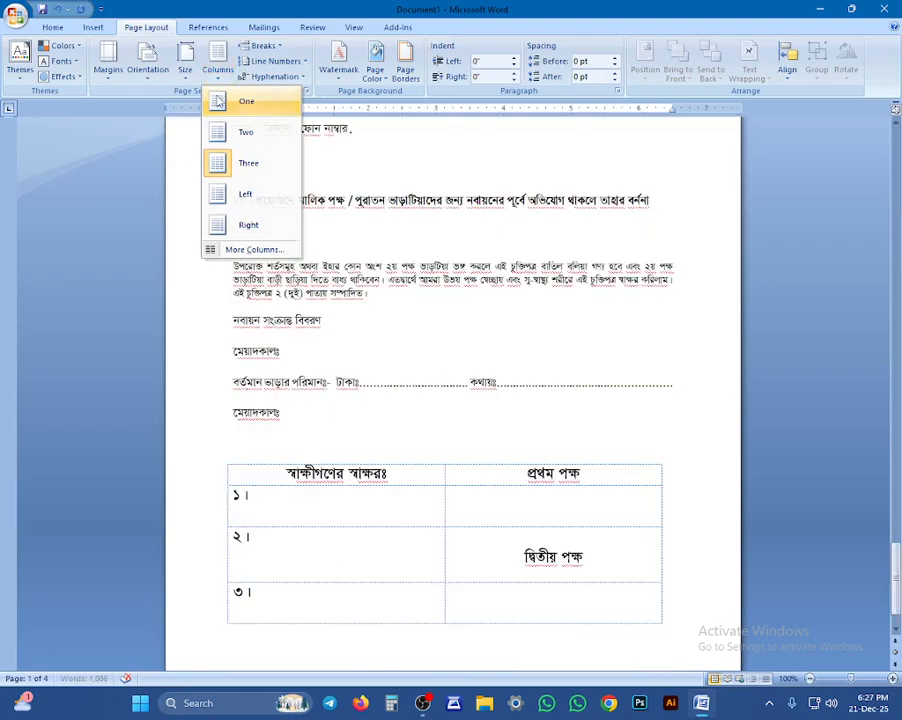
scroll(198, 146, up, 2)
Delete the entire content of the document and set the blank page to two columns
key(ctrl+a)
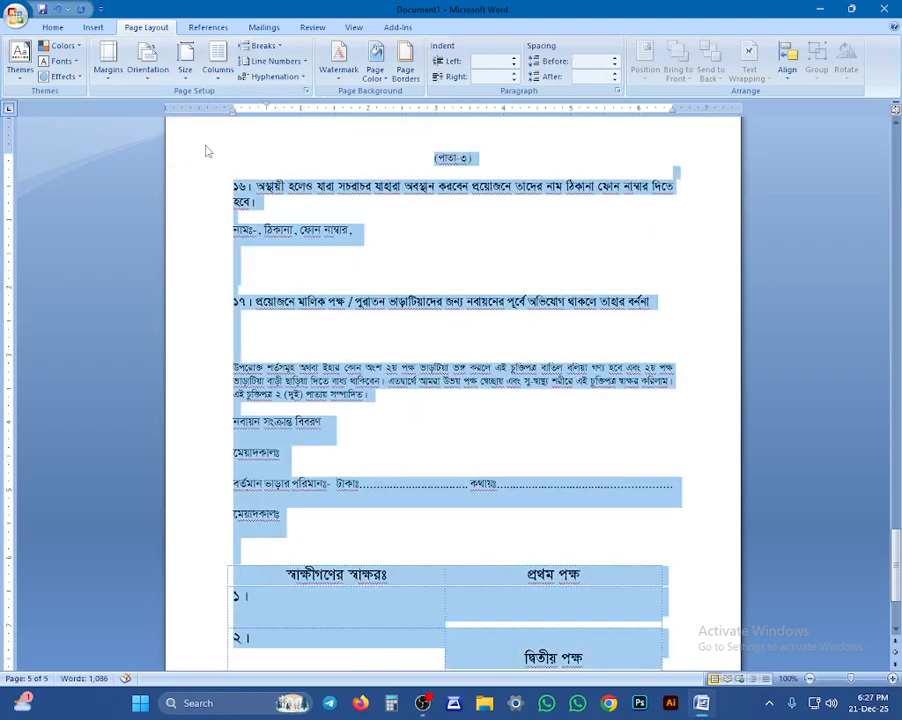
key(ctrl+End)
key(ctrl+Return)
key(ctrl+a)
key(Delete)
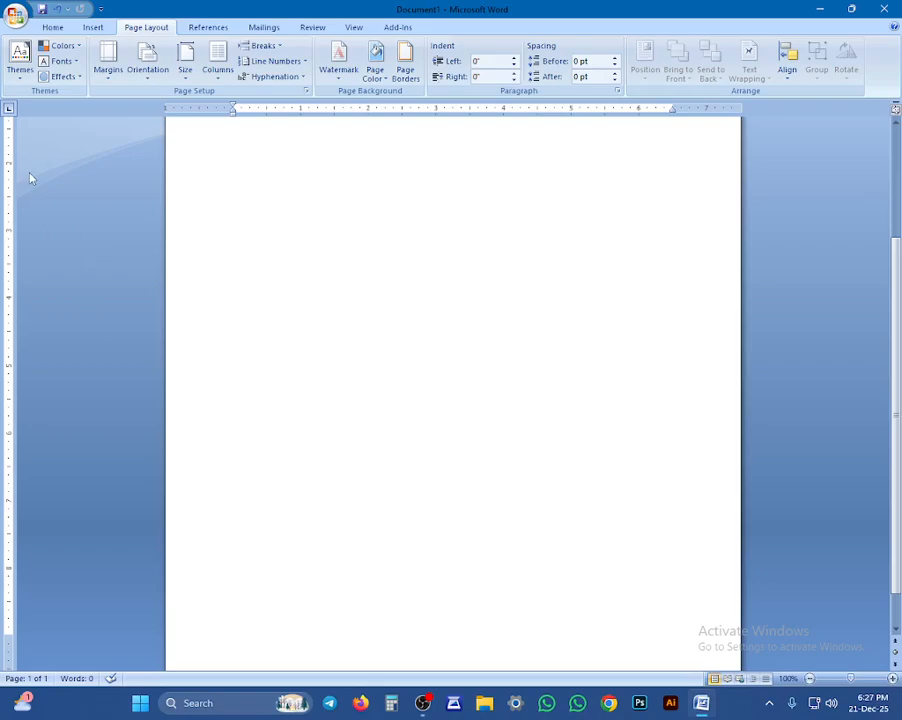
click(217, 60)
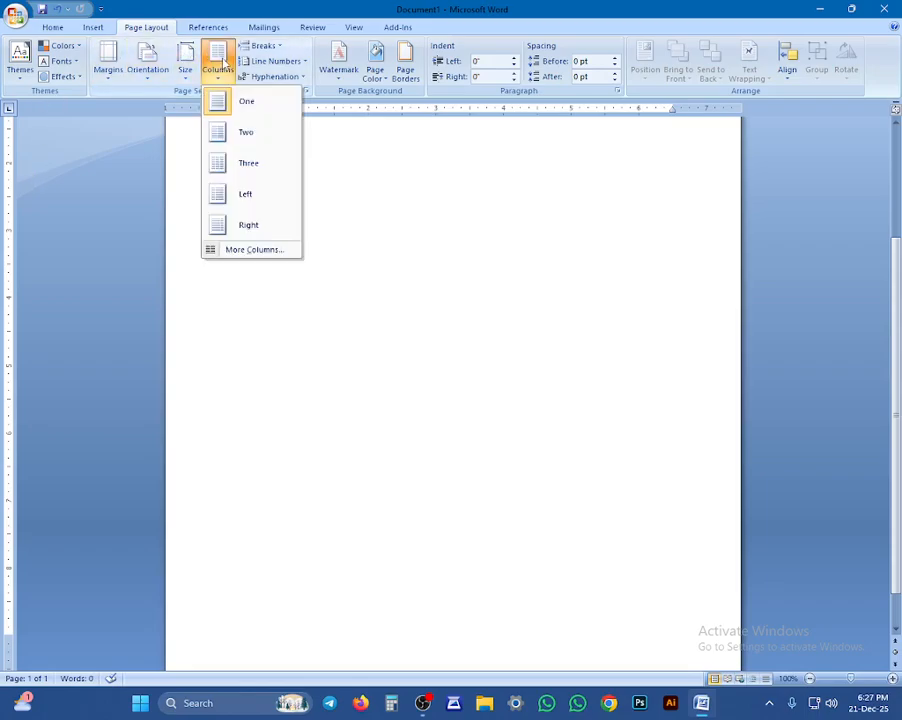
click(228, 133)
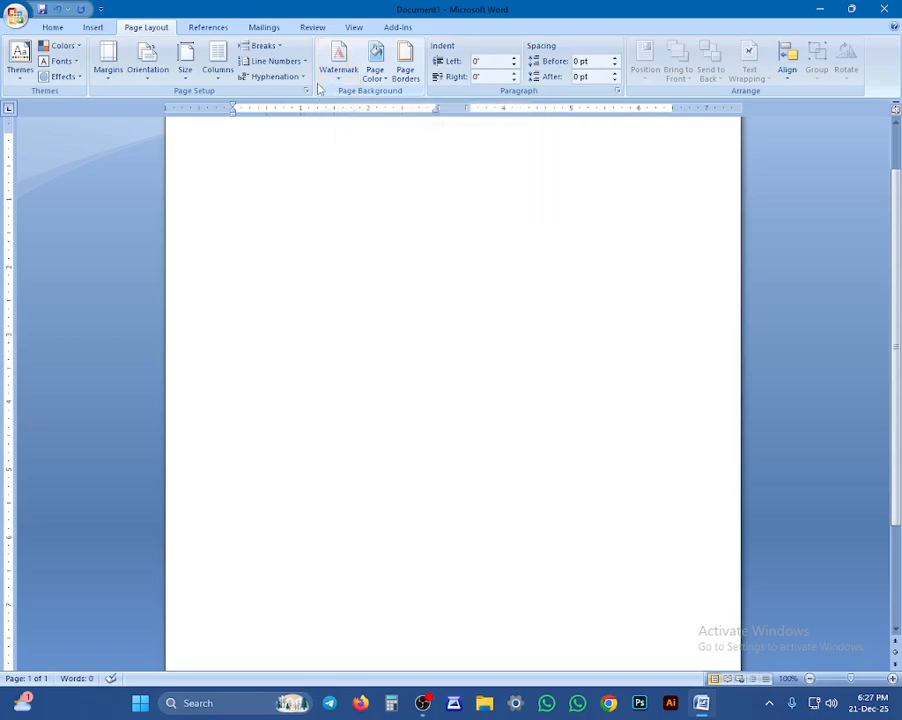
Start a numbered list on the first line using the italic A., B., C. format from the numbering library
click(52, 27)
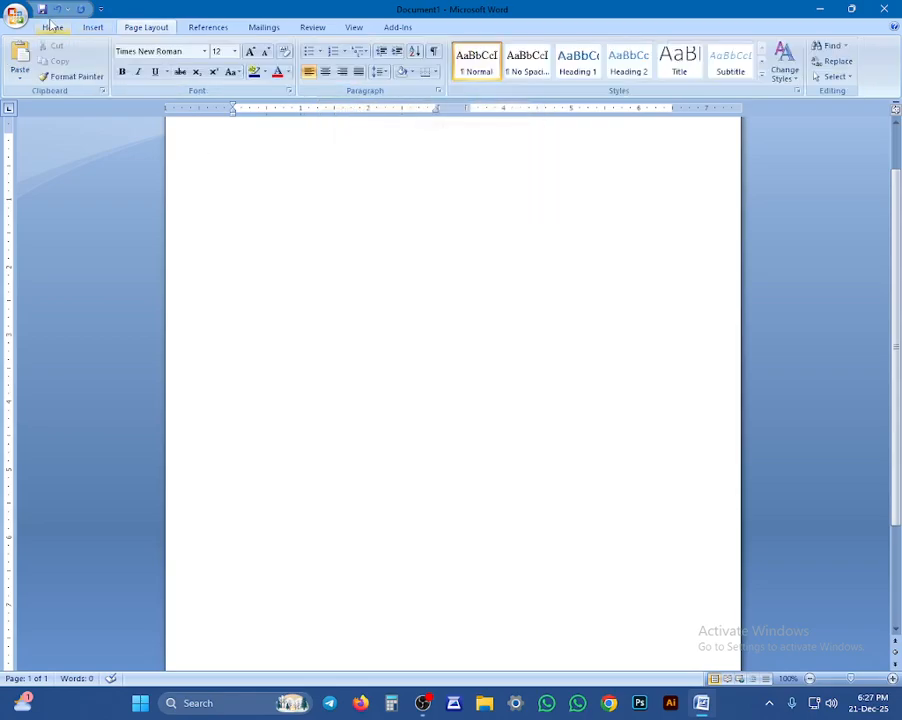
click(344, 51)
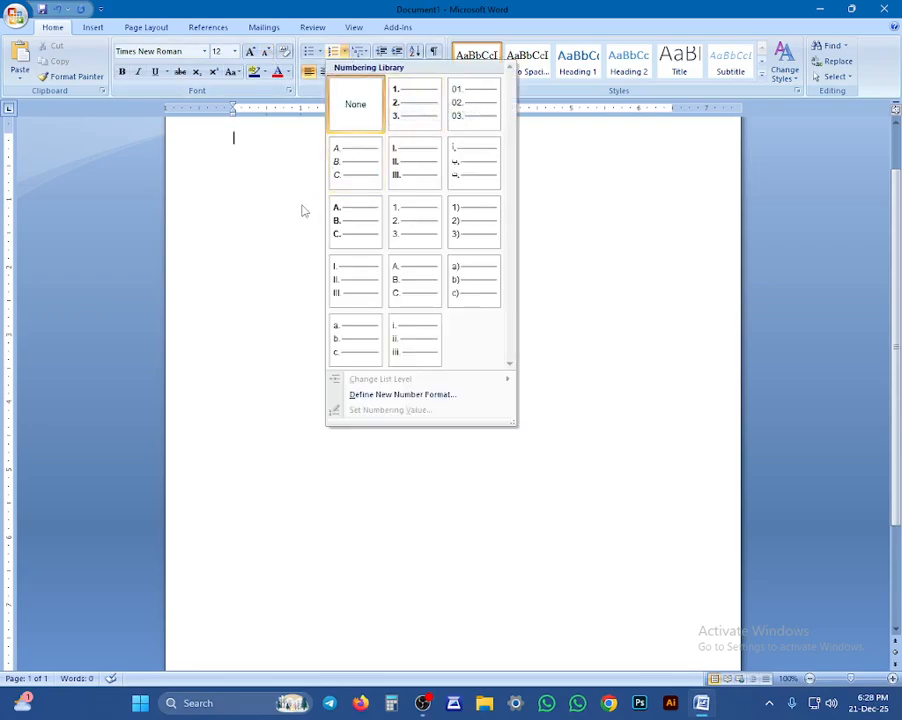
click(224, 334)
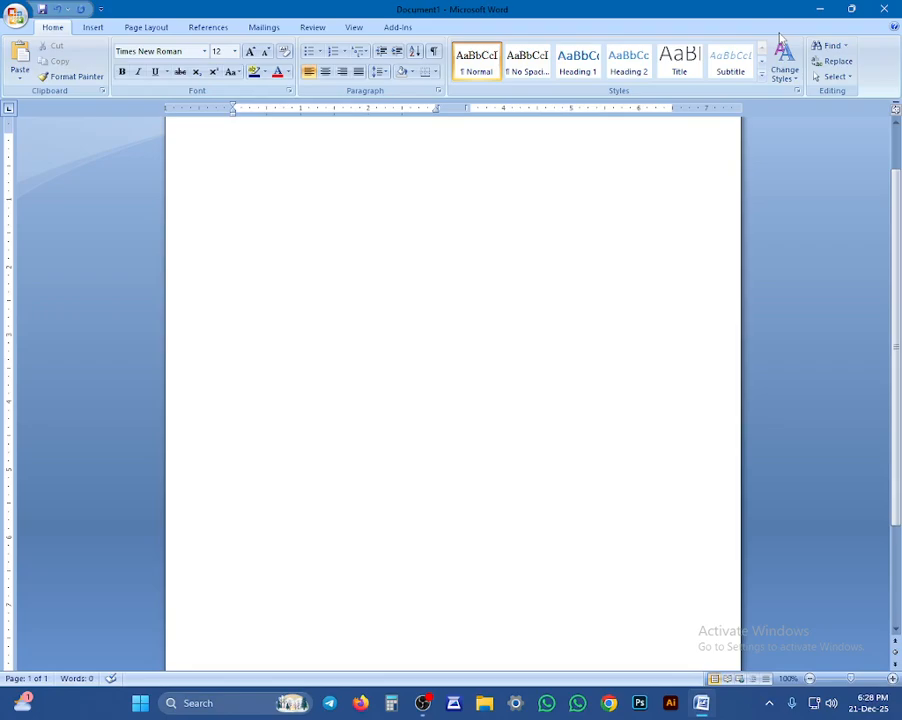
click(346, 53)
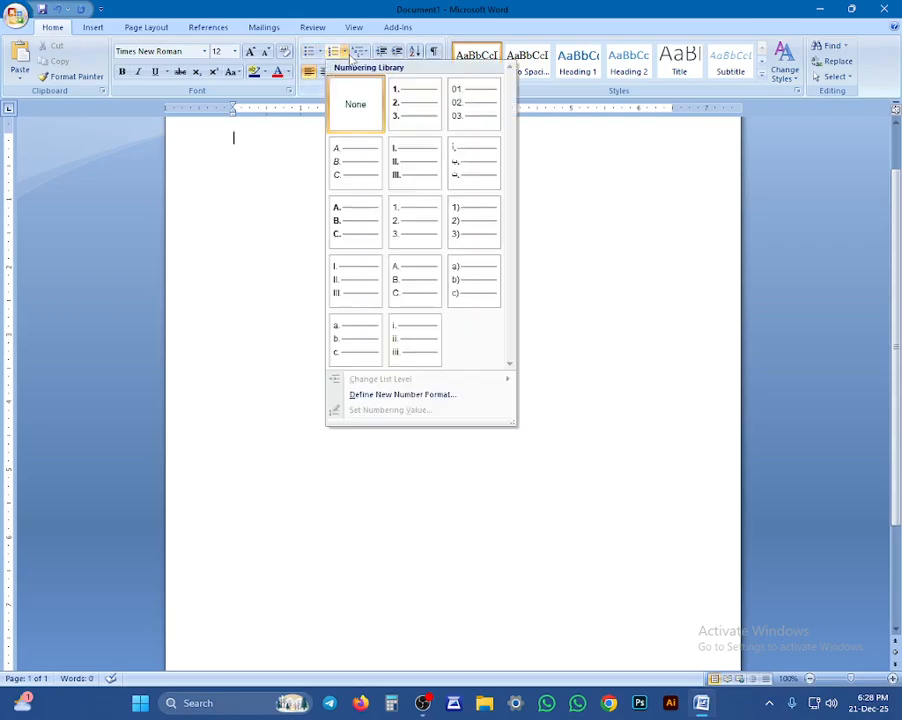
click(354, 162)
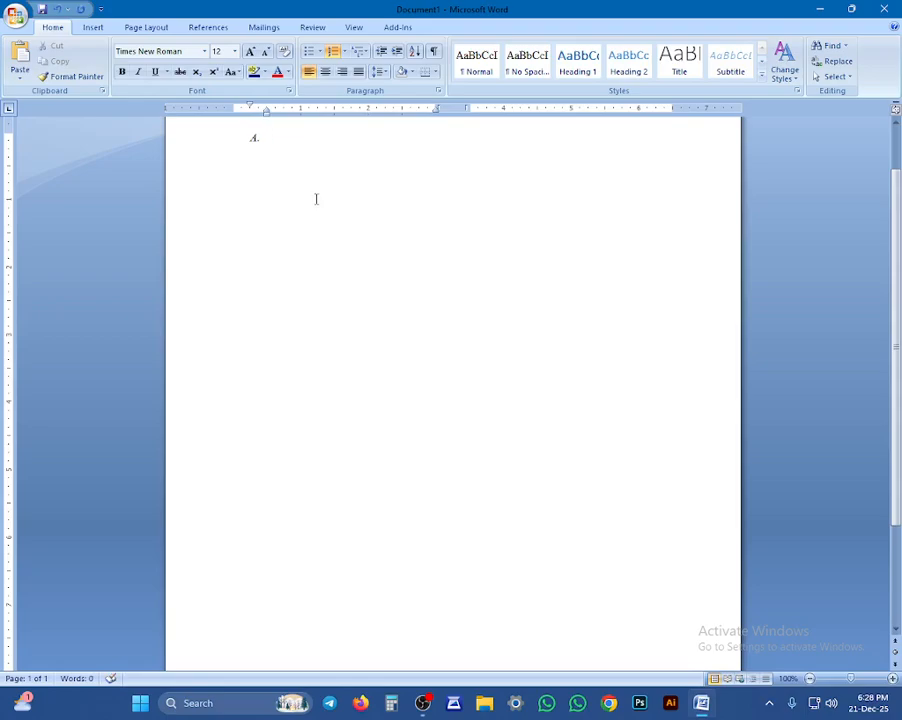
scroll(310, 192, up, 8)
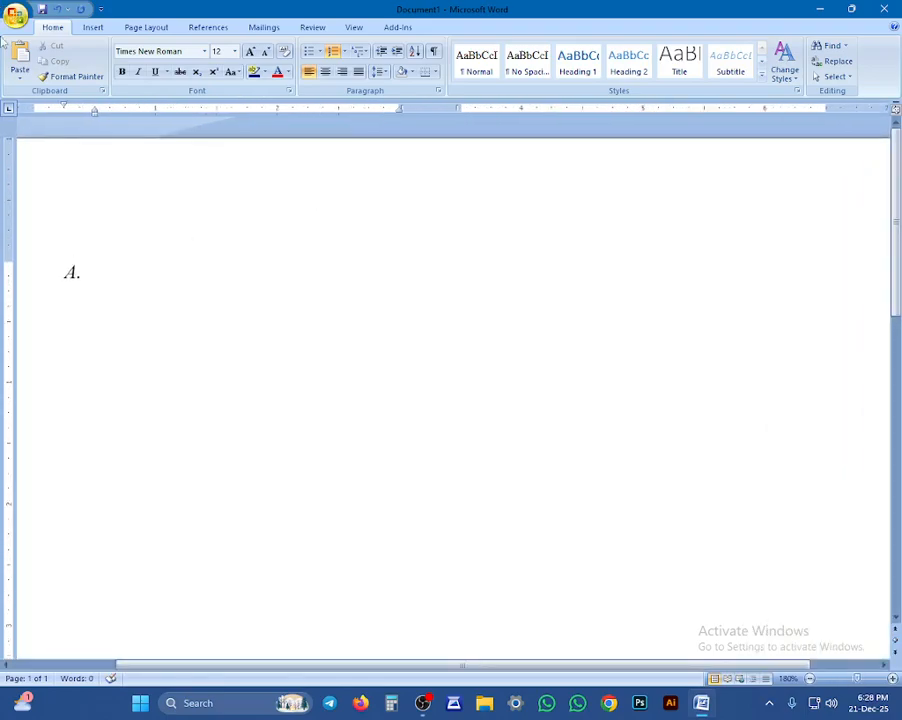
Set the list line's font size to 14 and remove the italics from its A. label
key(ctrl+a)
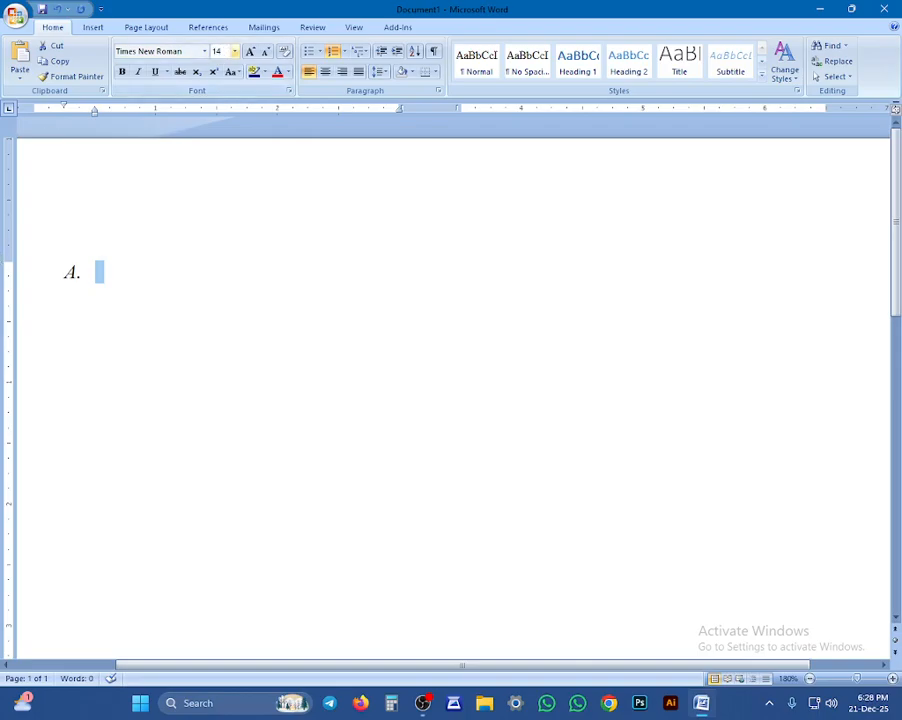
key(Return)
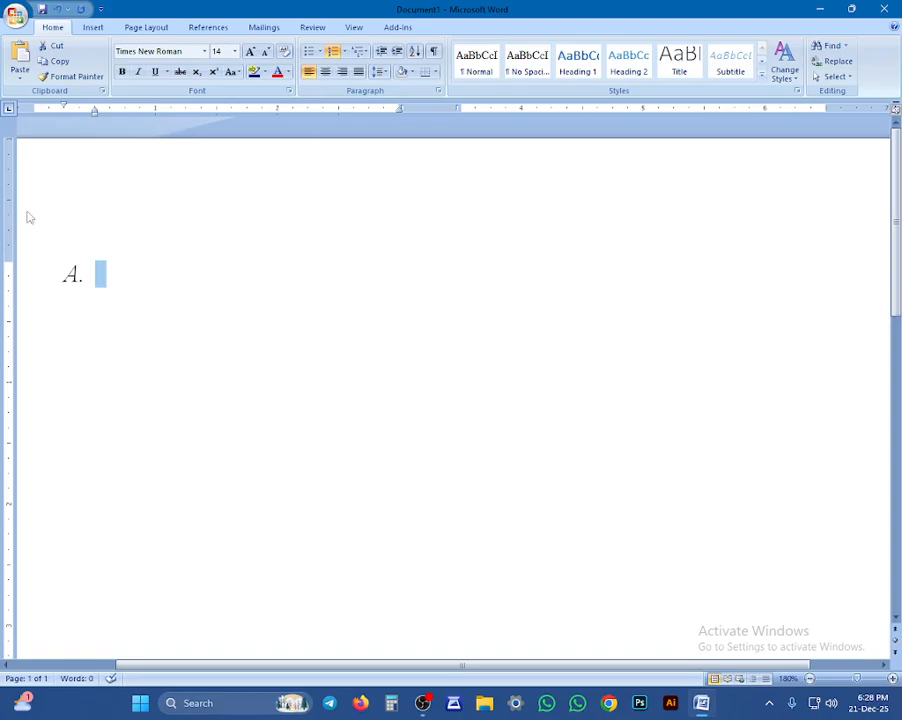
click(72, 278)
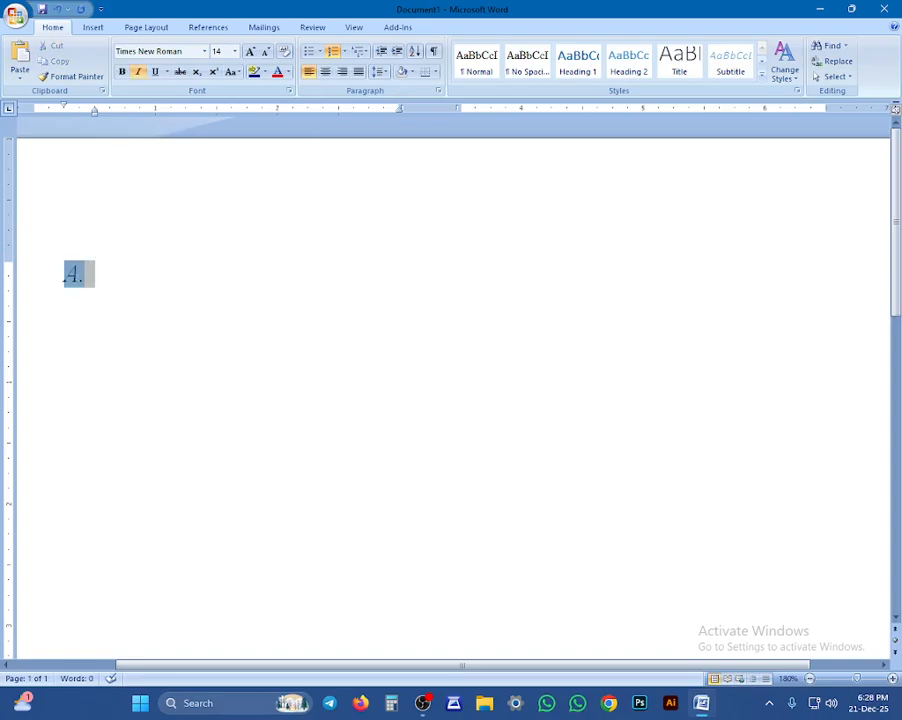
key(ctrl+i)
click(128, 293)
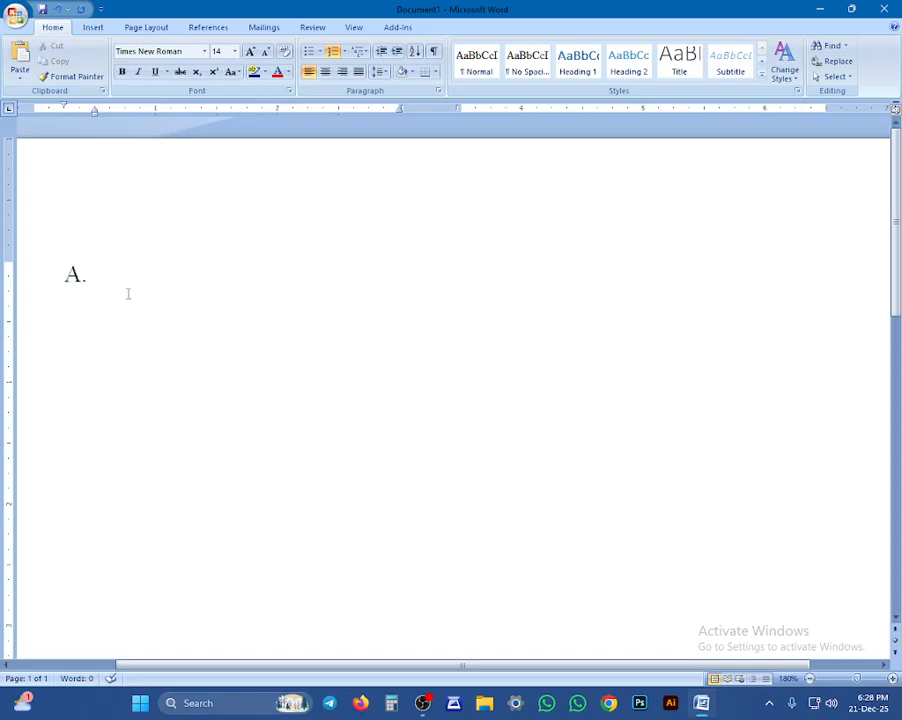
Apply the two-column layout and enter two lines of repeated h filler letters as list item A
click(128, 28)
click(218, 62)
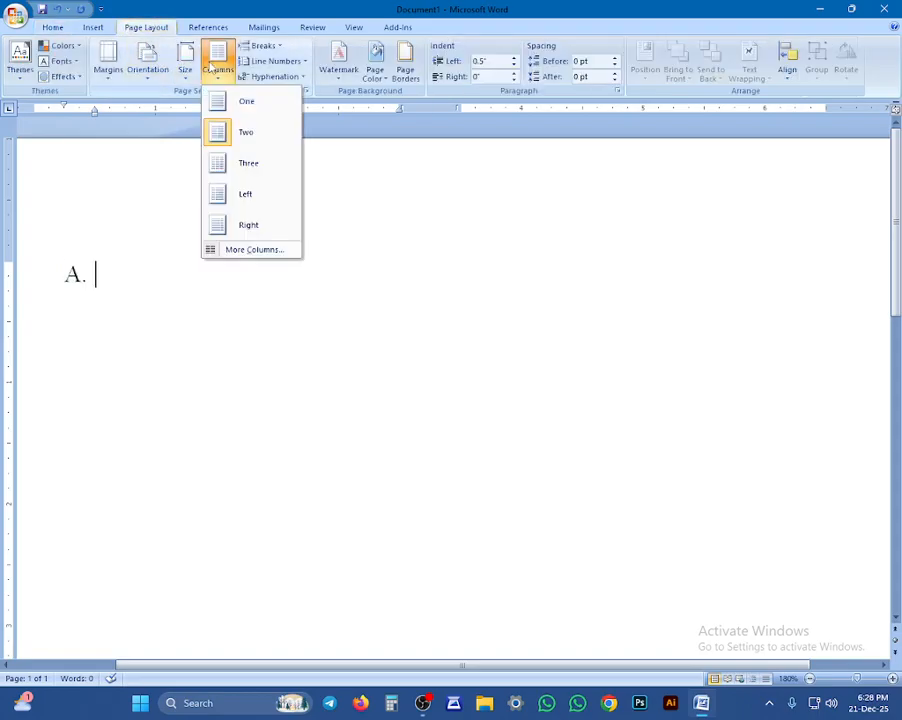
click(226, 133)
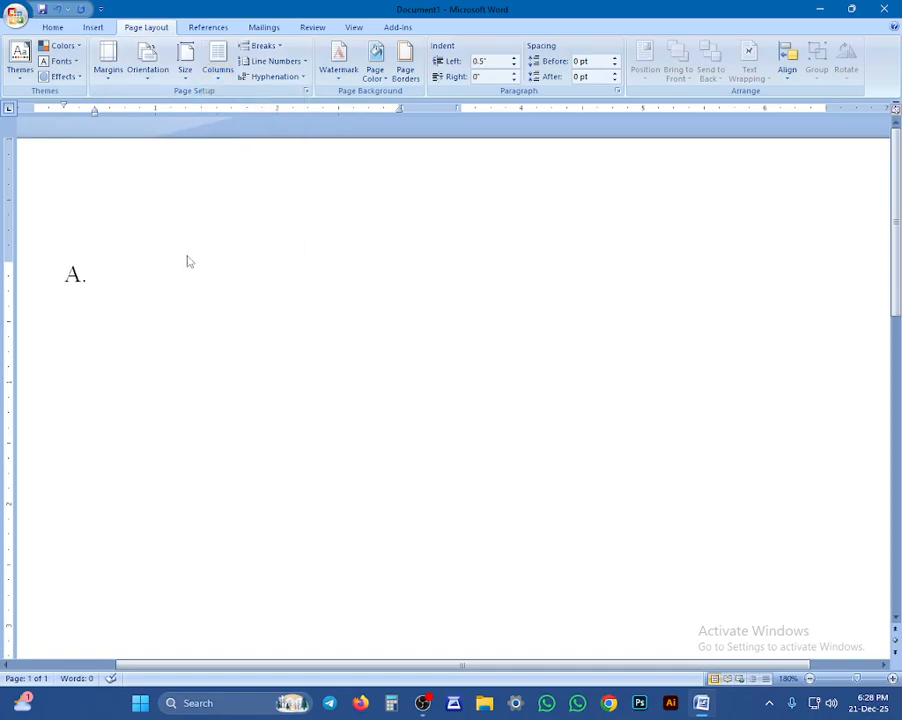
text(hfhhhhhhhhhhhhhhhhhhhhhhhhhhh hhhhhhhhhhhhhhhhhhhhhhh)
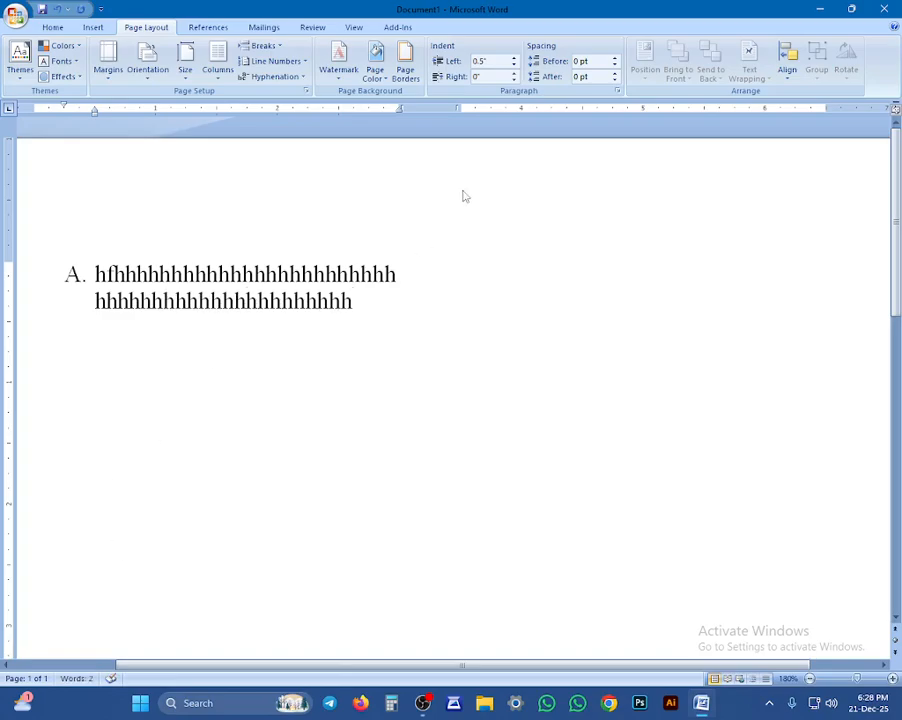
Add a Box page border with a ½ pt single line and automatic color to the whole document
click(407, 66)
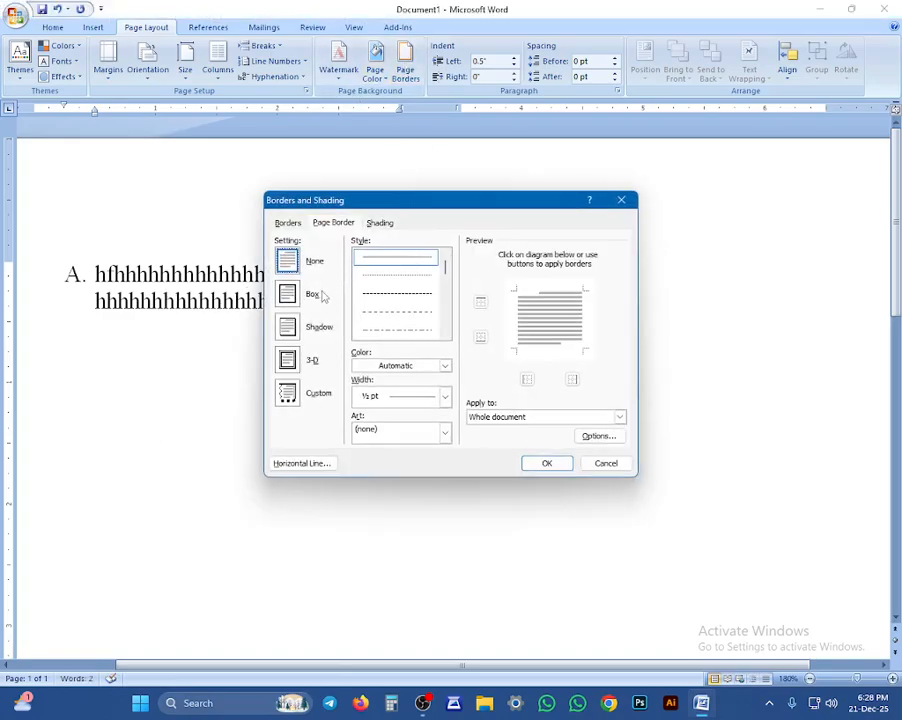
click(287, 294)
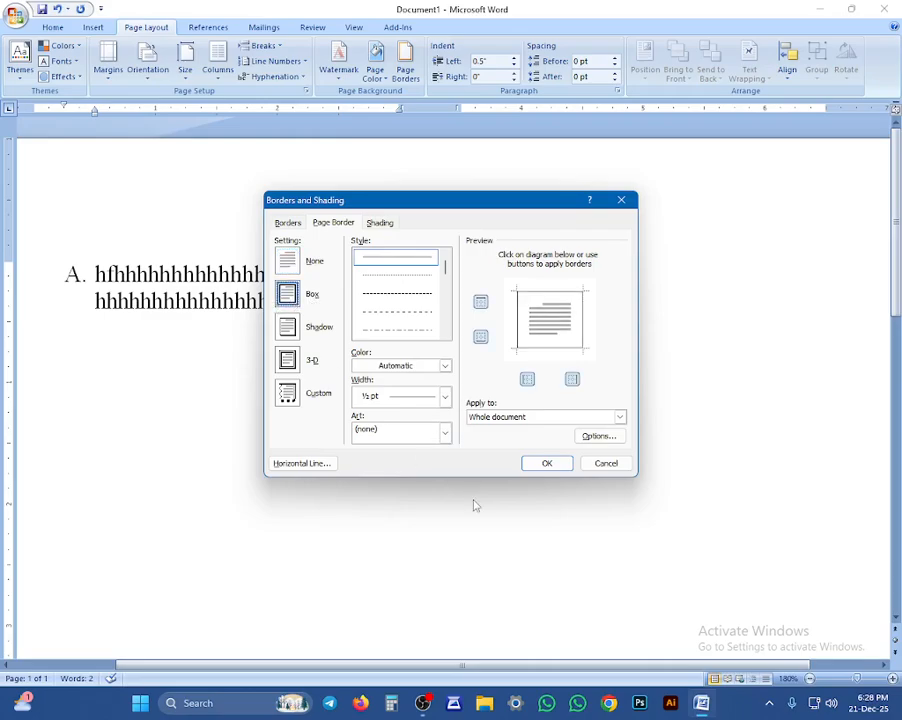
click(540, 462)
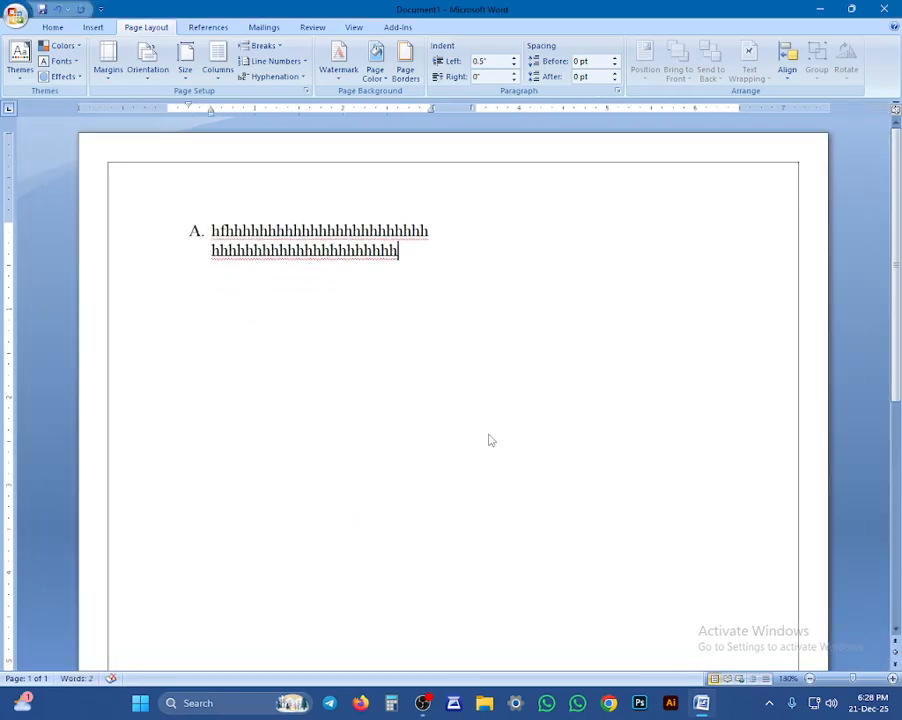
scroll(490, 440, down, 4)
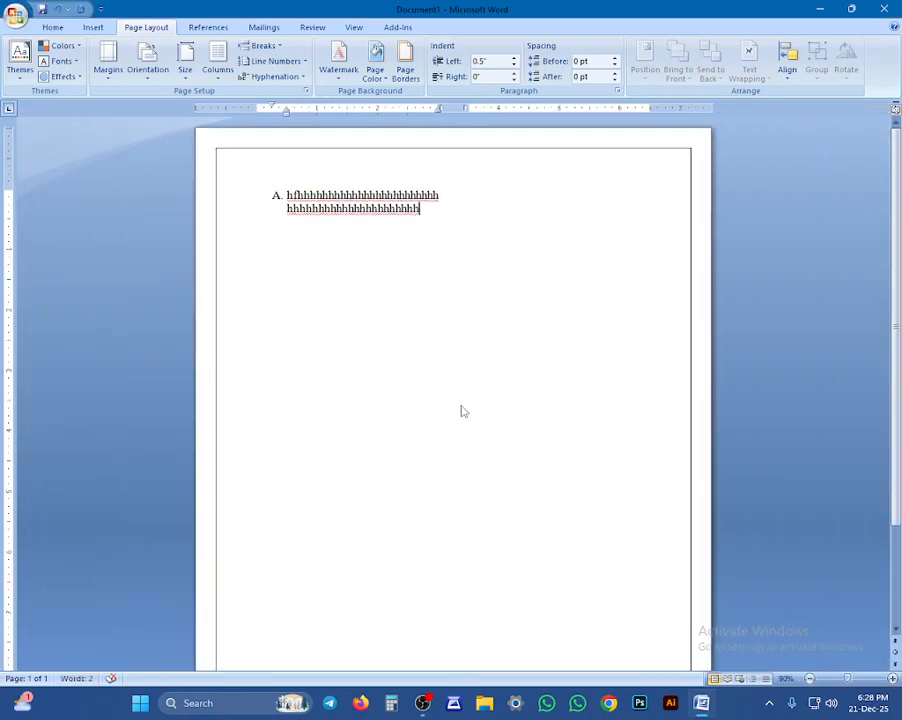
Add a custom text watermark reading ASAP in Times New Roman, auto size, semitransparent, with a diagonal layout
click(337, 62)
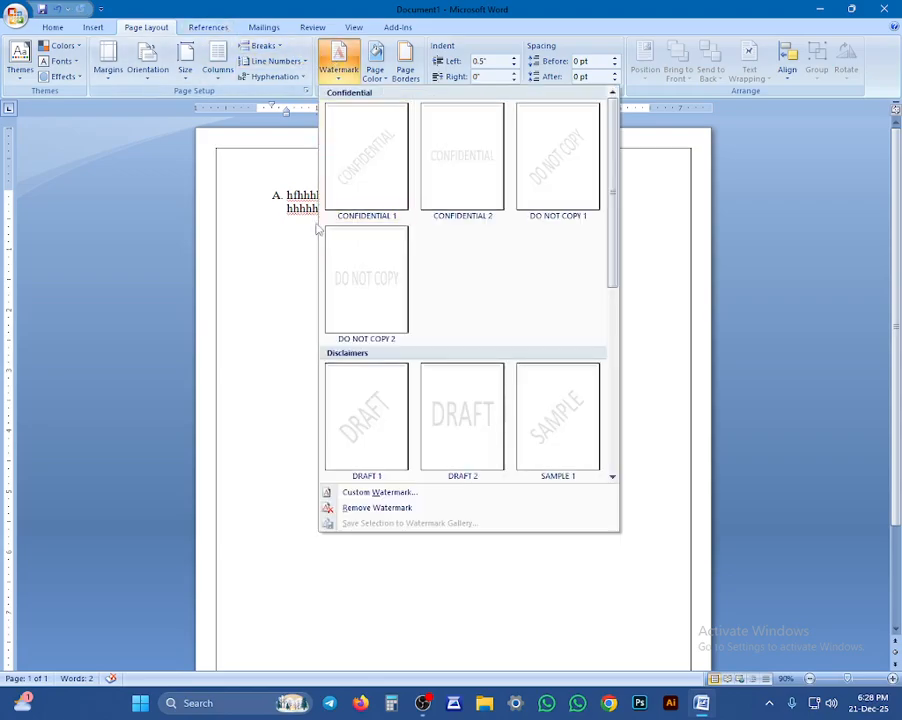
click(389, 494)
click(346, 315)
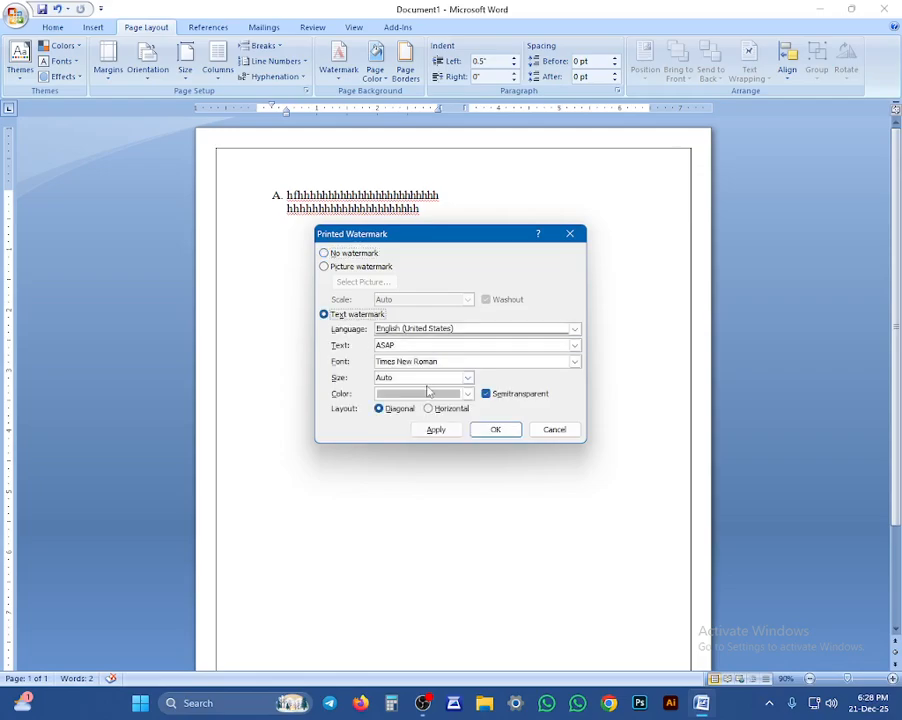
drag(565, 345, 333, 346)
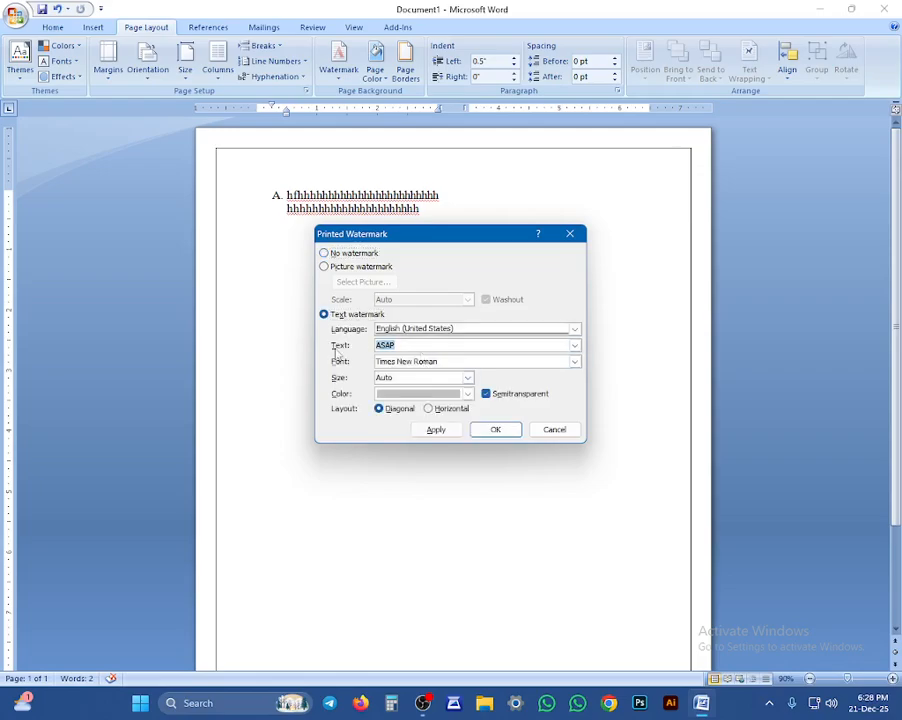
click(488, 430)
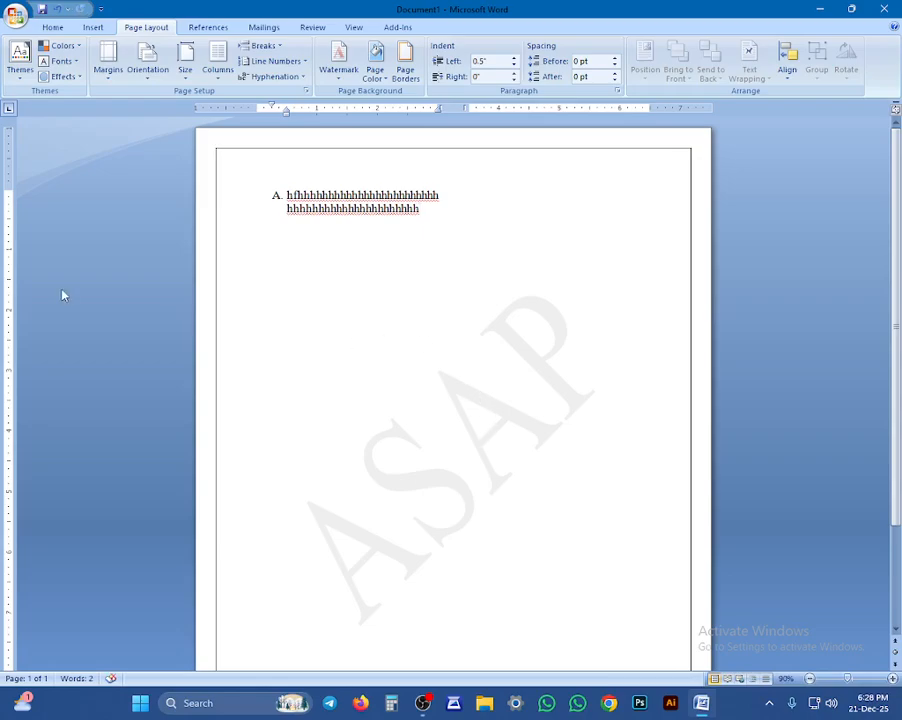
Undo the ASAP watermark, the box page border and the last of the filler typing
key(ctrl+z)
key(ctrl+z)
key(ctrl+z)
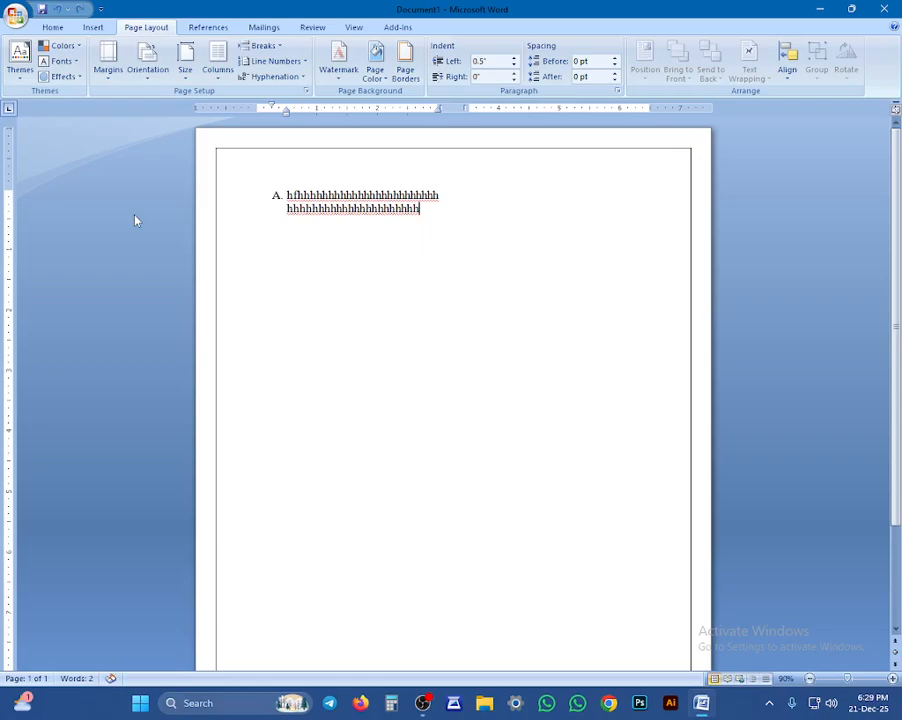
Delete all the filler text and remove the A. list label and its indent to leave a blank page
key(ctrl+a)
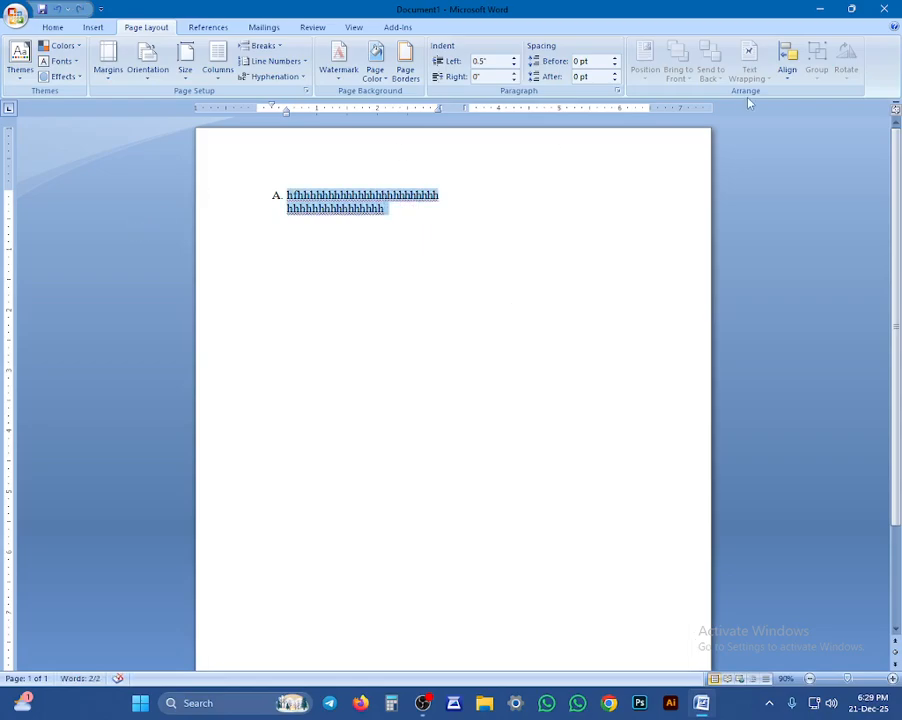
key(Delete)
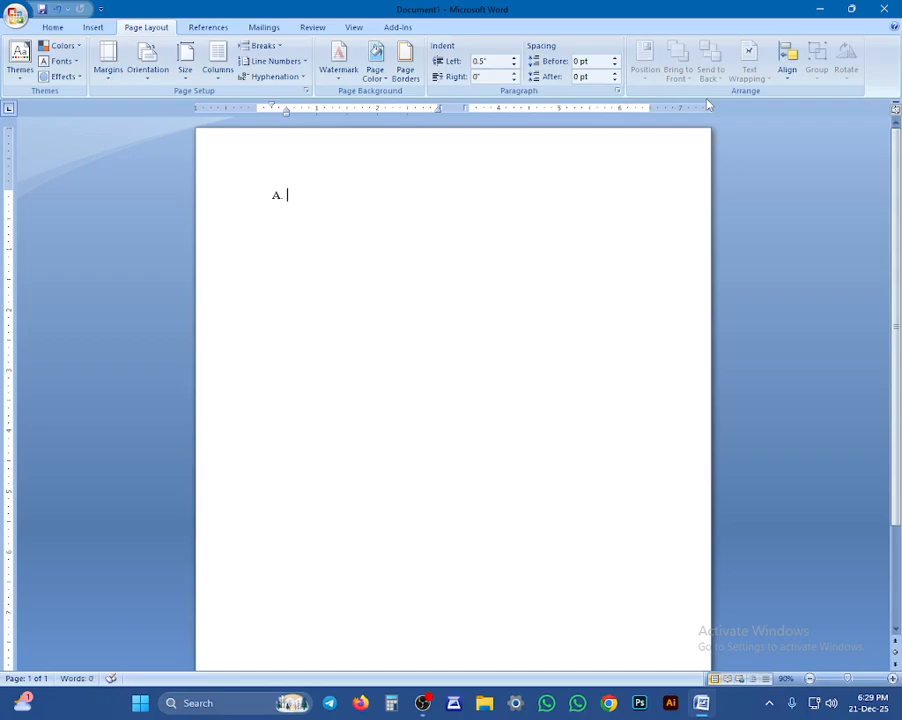
key(BackSpace)
key(BackSpace)
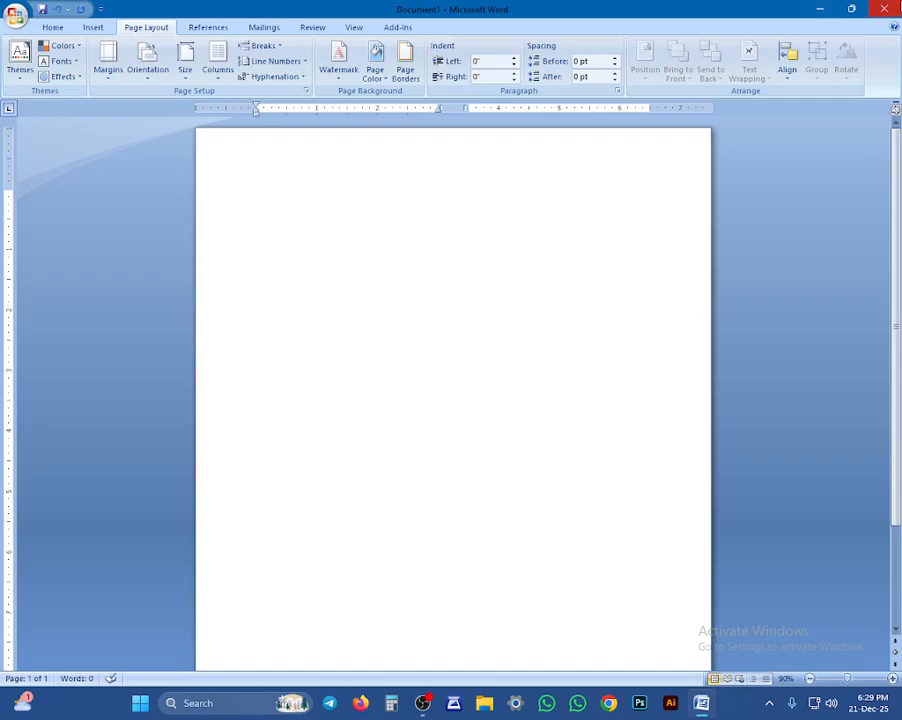
Close the document without saving the changes
click(884, 9)
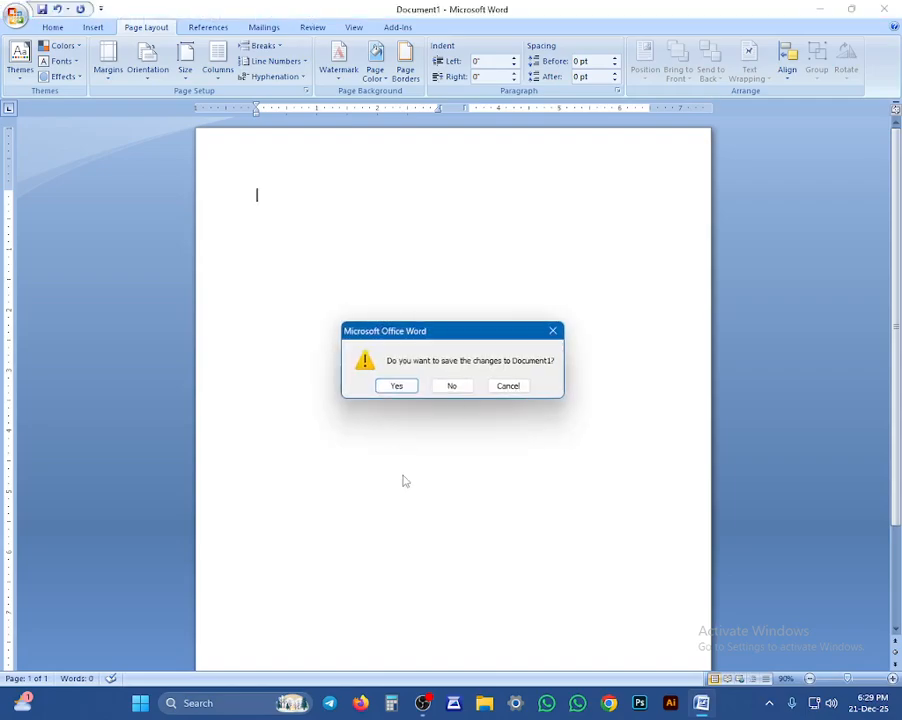
key(Tab)
key(Return)
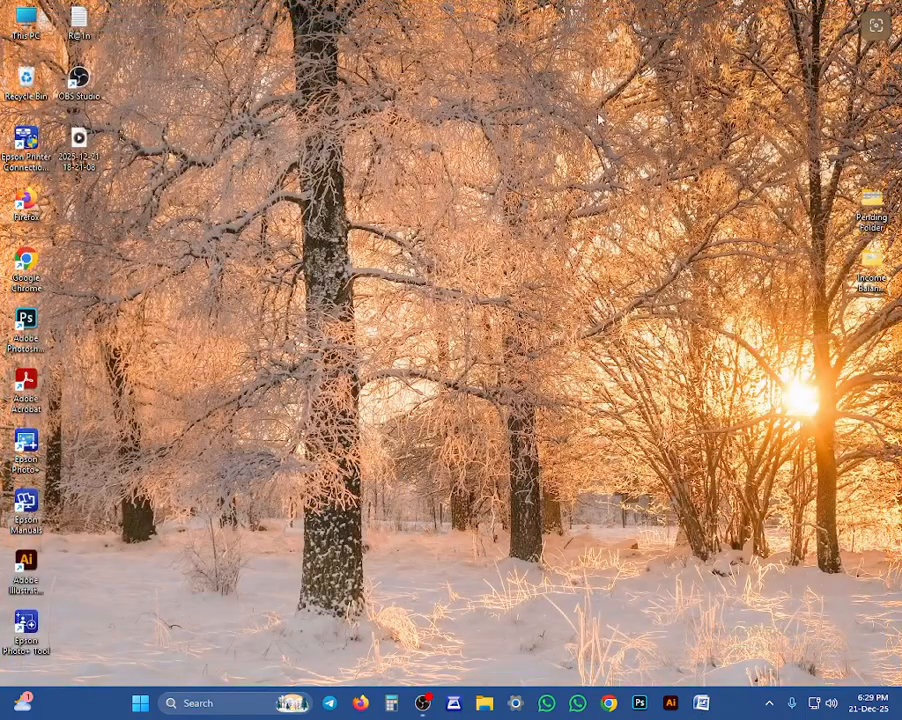